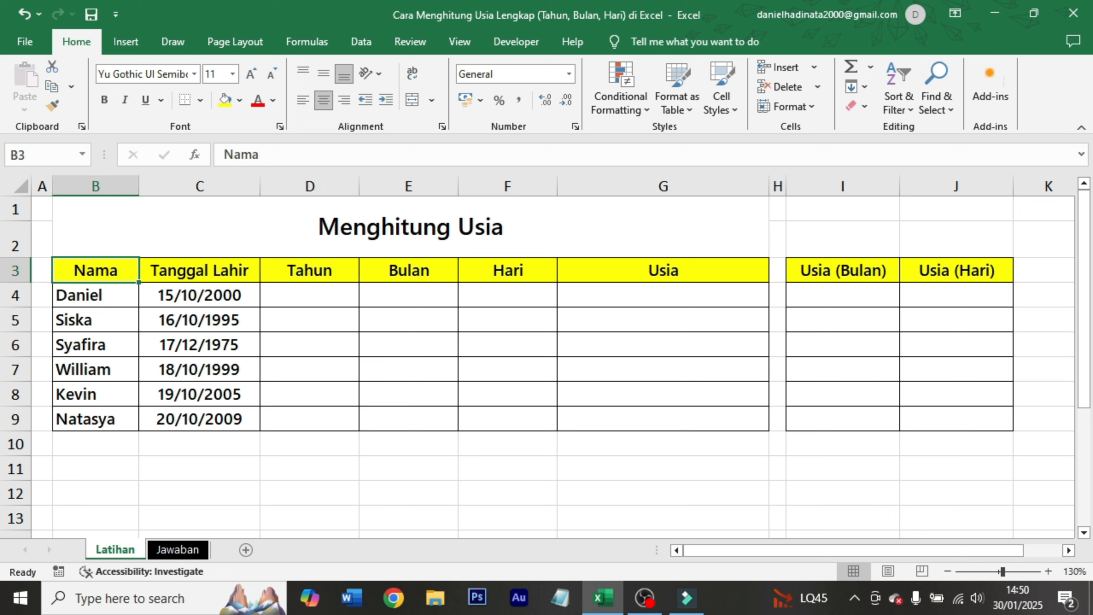
# Look over the age table's birth-date column and the empty Tahun, Bulan and Hari cells in row 4.
pyautogui.click(200, 296)
pyautogui.click(199, 270)
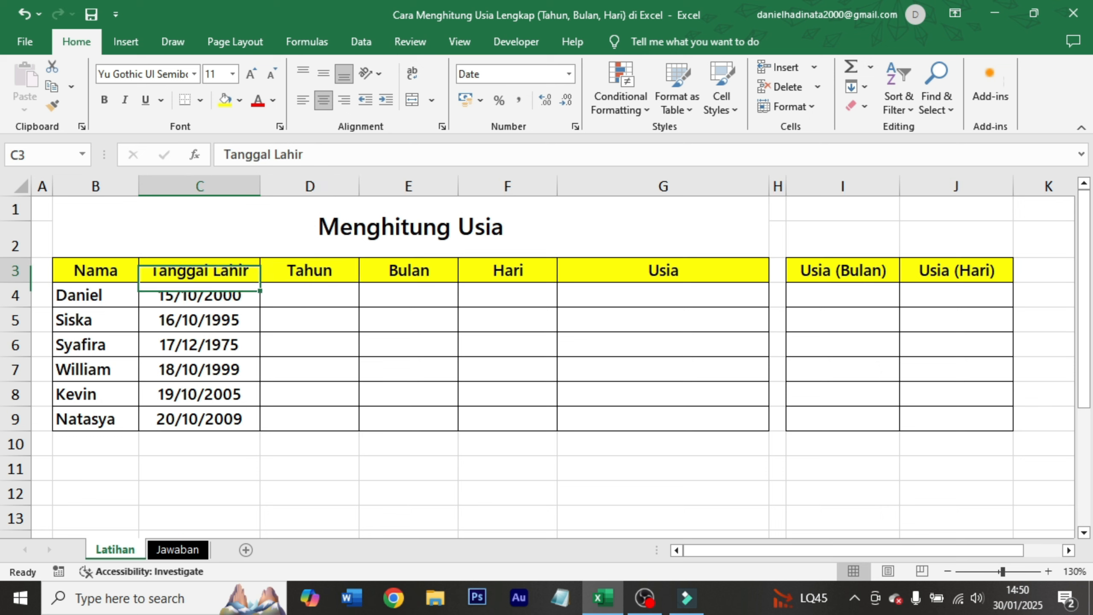
pyautogui.click(95, 296)
pyautogui.click(310, 295)
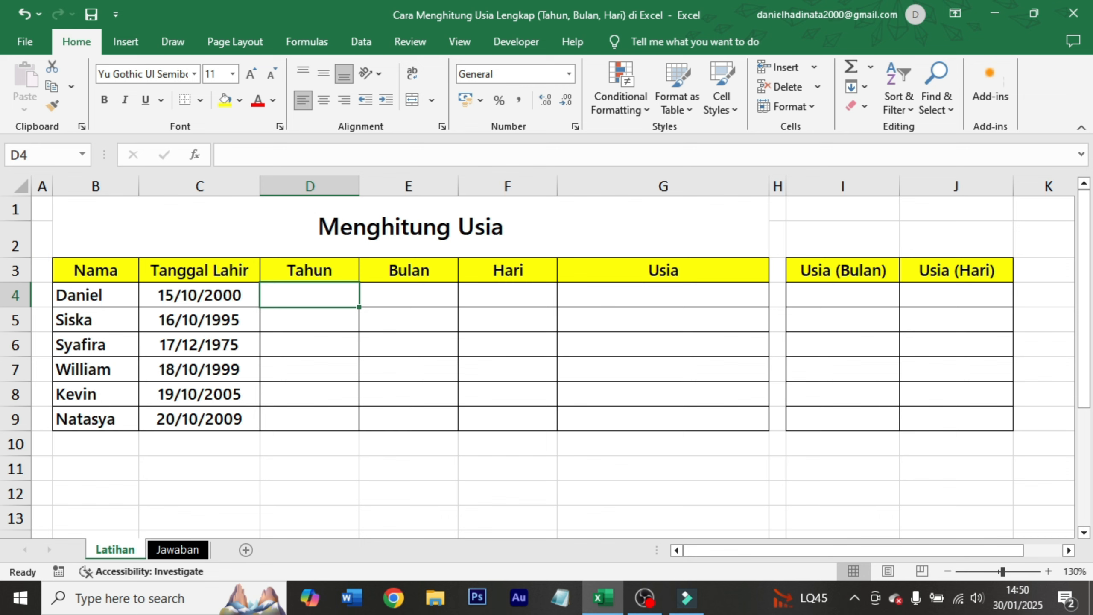
pyautogui.click(199, 296)
pyautogui.click(310, 295)
pyautogui.click(408, 295)
pyautogui.click(507, 295)
# Enter the formula =DATEDIF(C4;TODAY();"y") in D4, the first cell of the Tahun column.
pyautogui.click(309, 295)
pyautogui.press('super+plus')
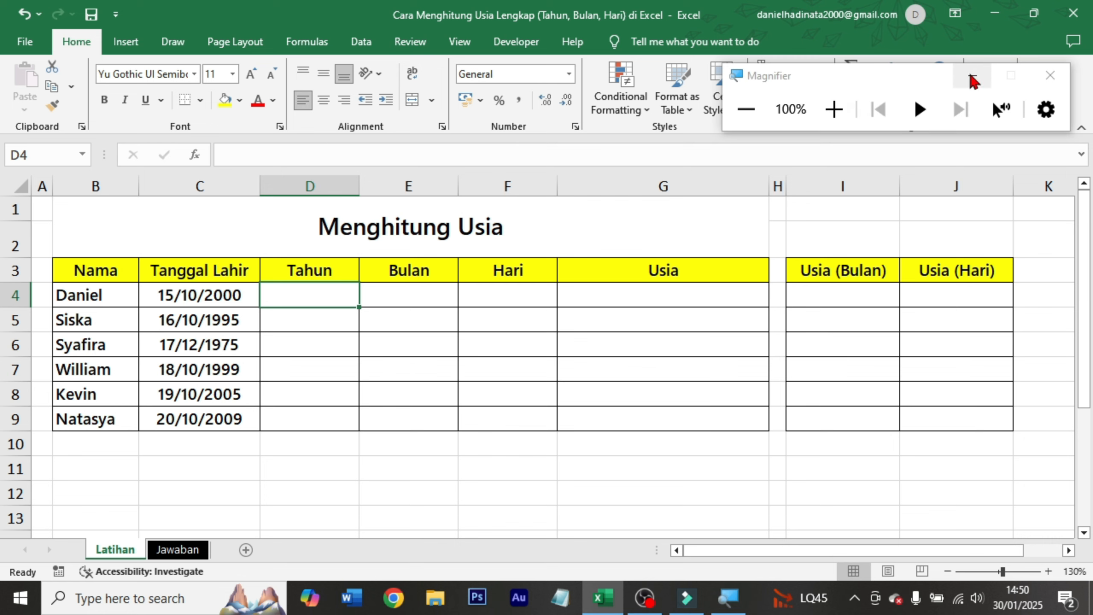
pyautogui.click(986, 65)
pyautogui.press('super+plus')
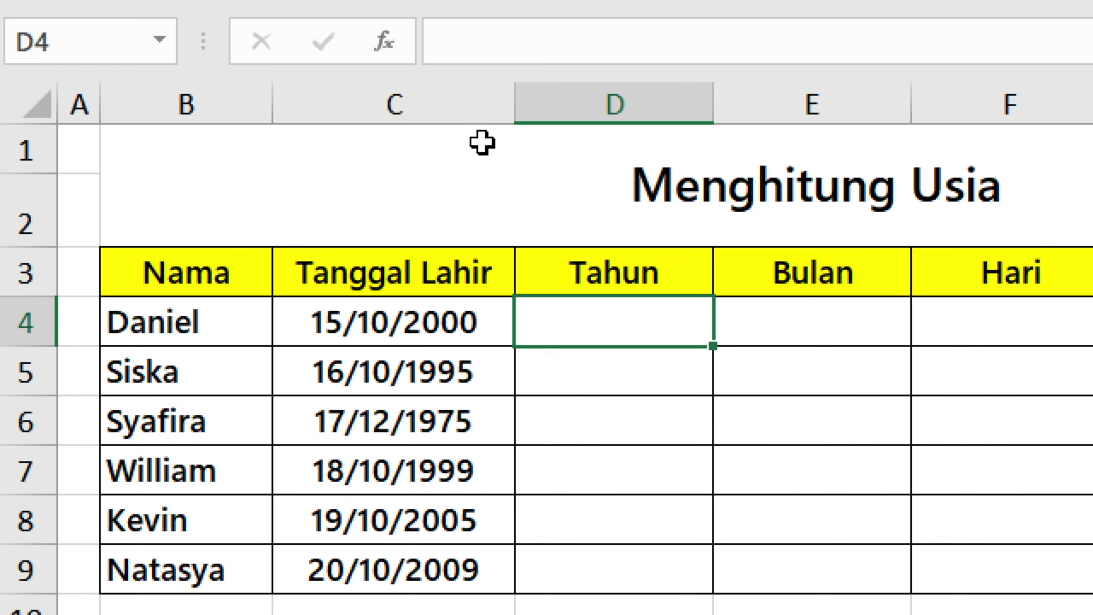
pyautogui.write('=datedif')
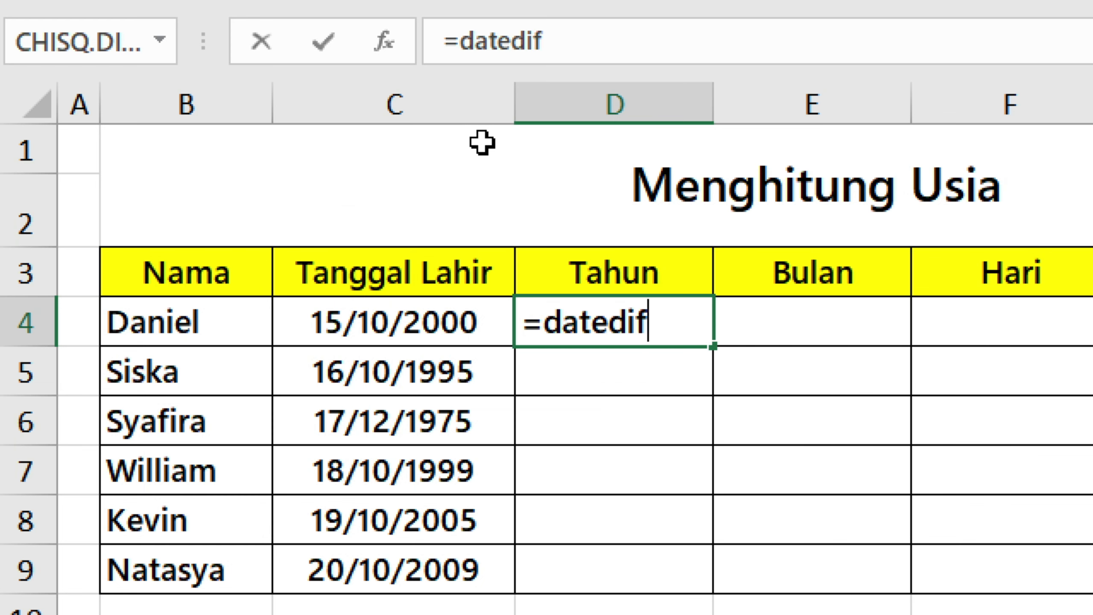
pyautogui.write('(')
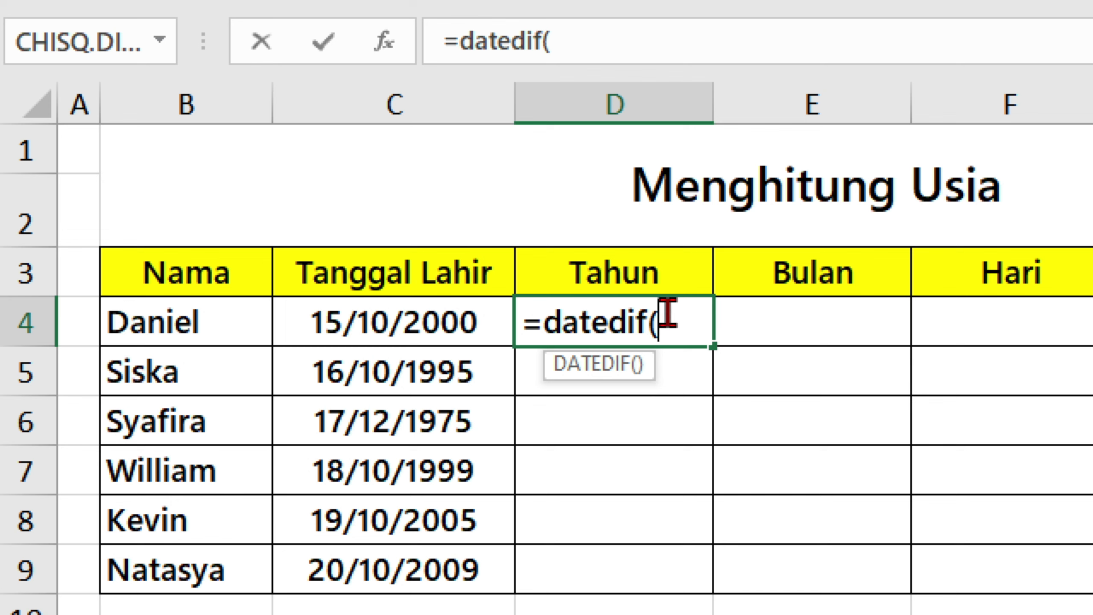
pyautogui.click(478, 318)
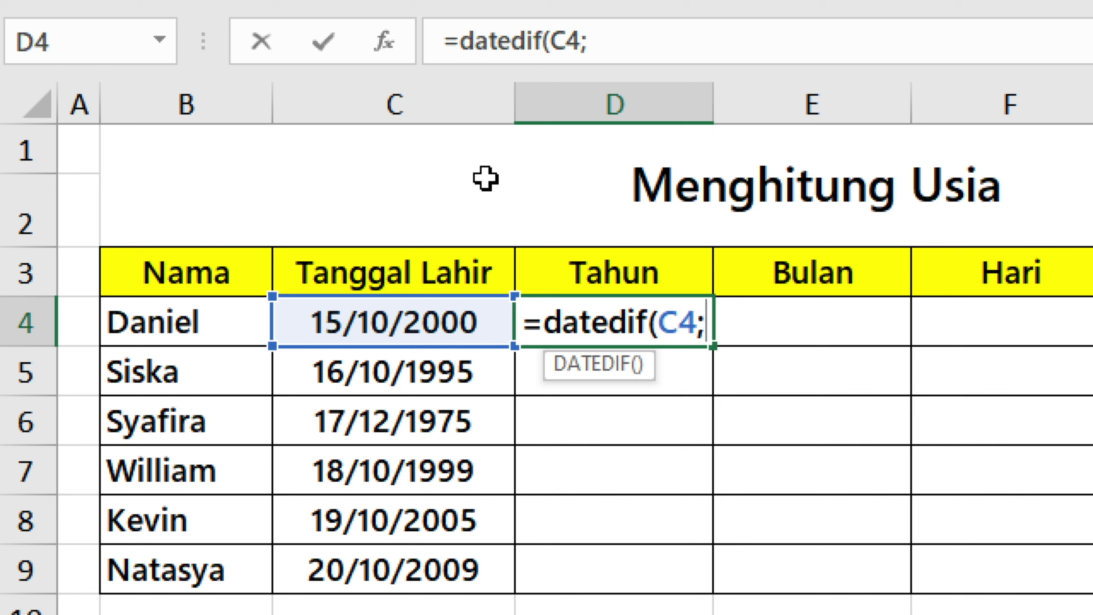
pyautogui.write('today')
pyautogui.press('Tab')
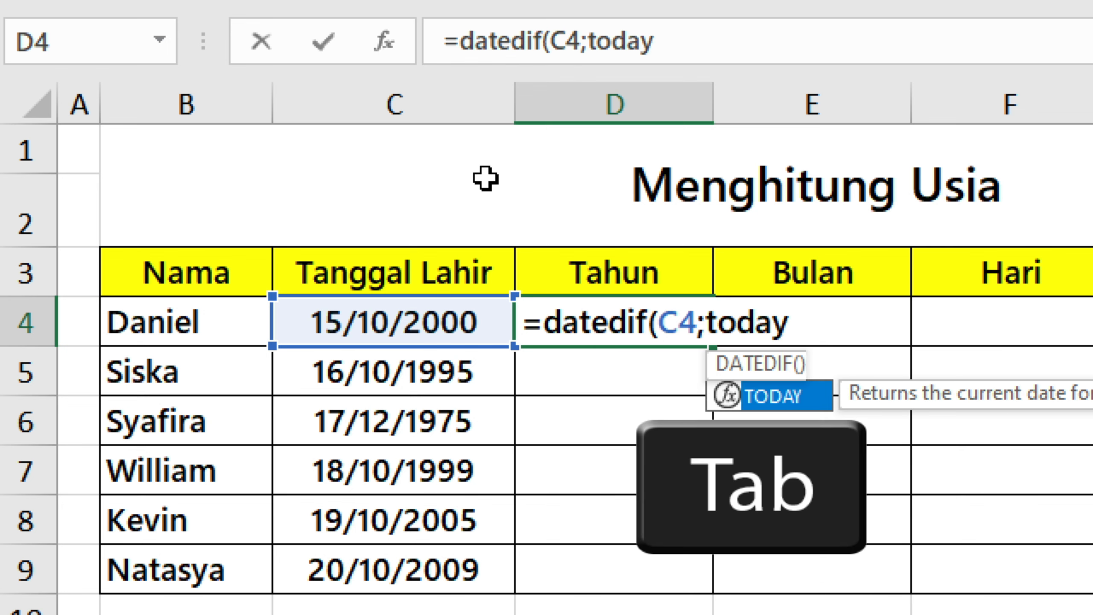
pyautogui.write(');')
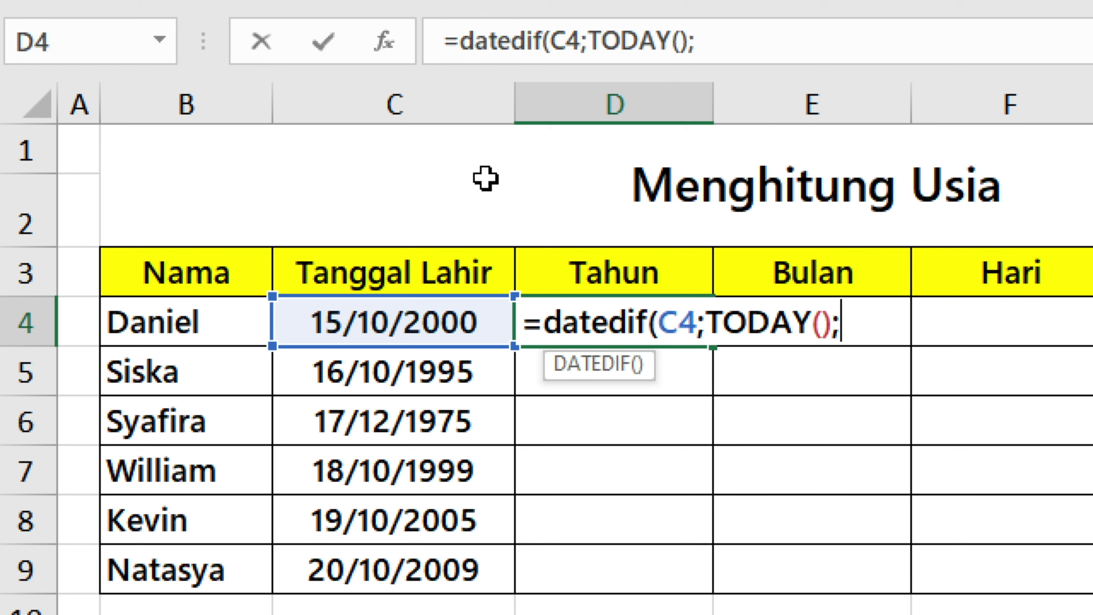
pyautogui.write('"y')
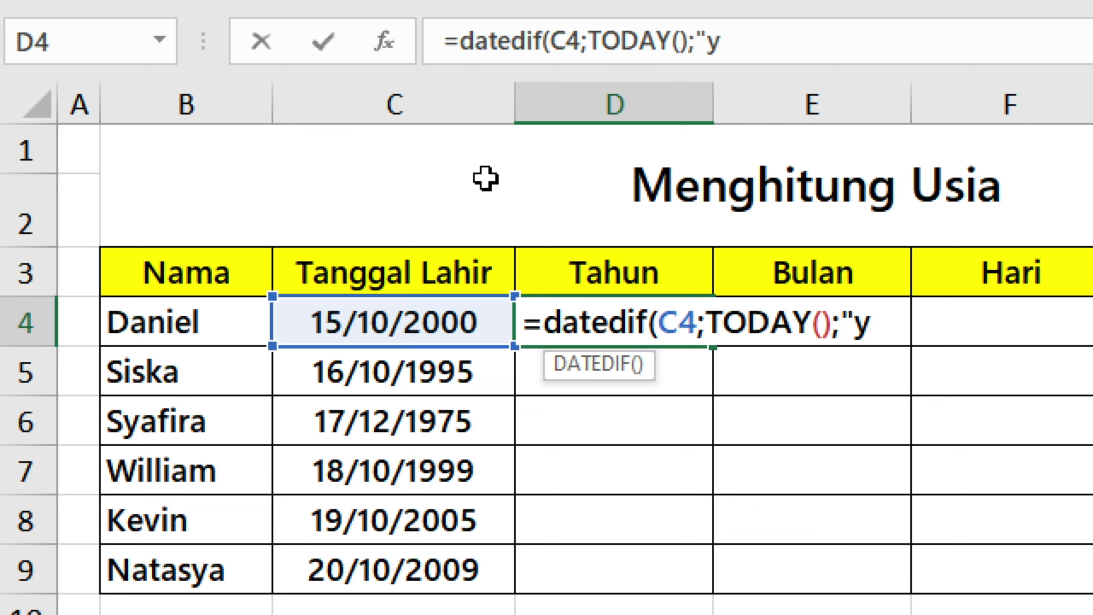
pyautogui.write('")')
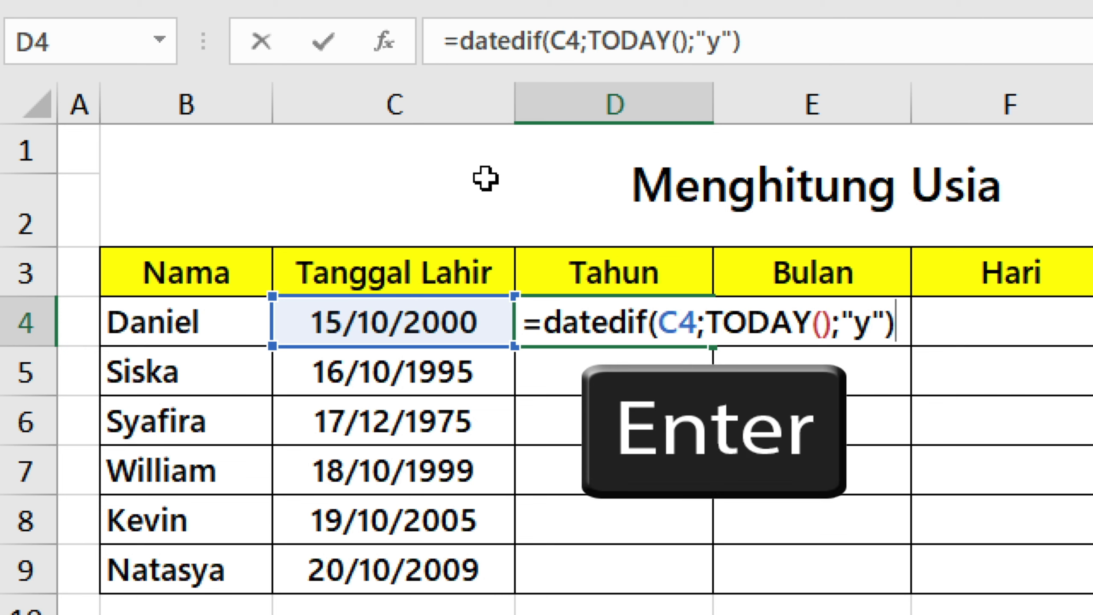
pyautogui.press('Return')
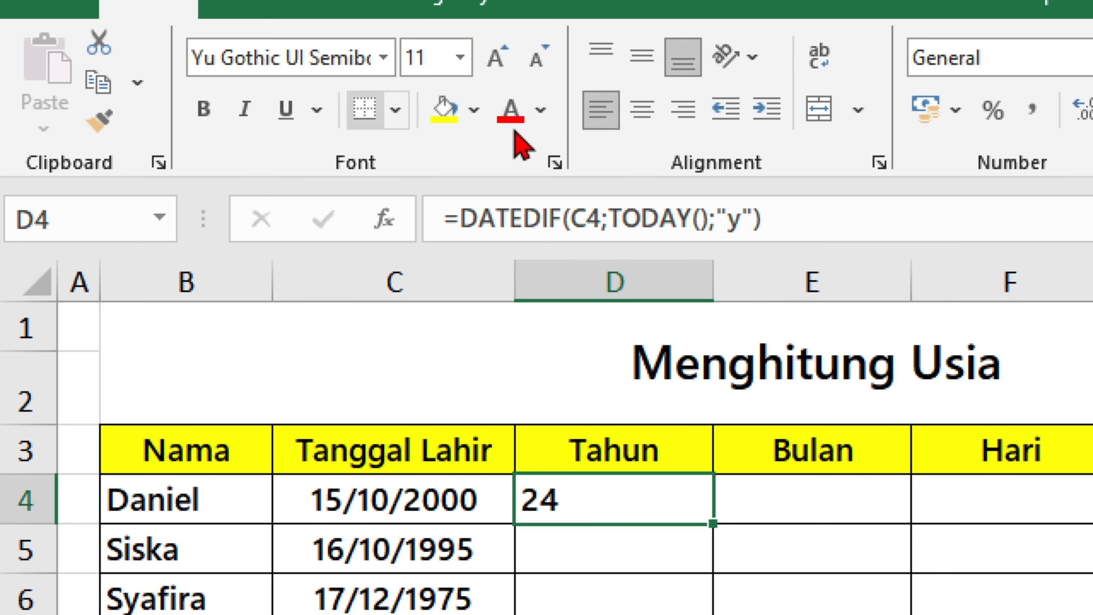
# Center the content of D4 horizontally and fill its formula down the Tahun column to D9.
pyautogui.click(641, 111)
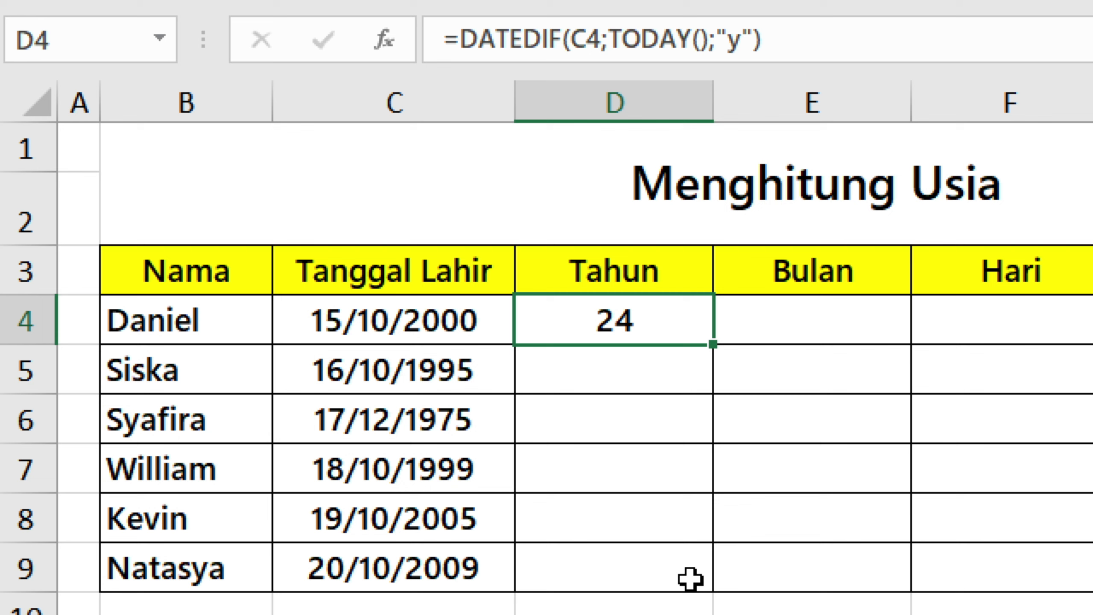
pyautogui.doubleClick(713, 343)
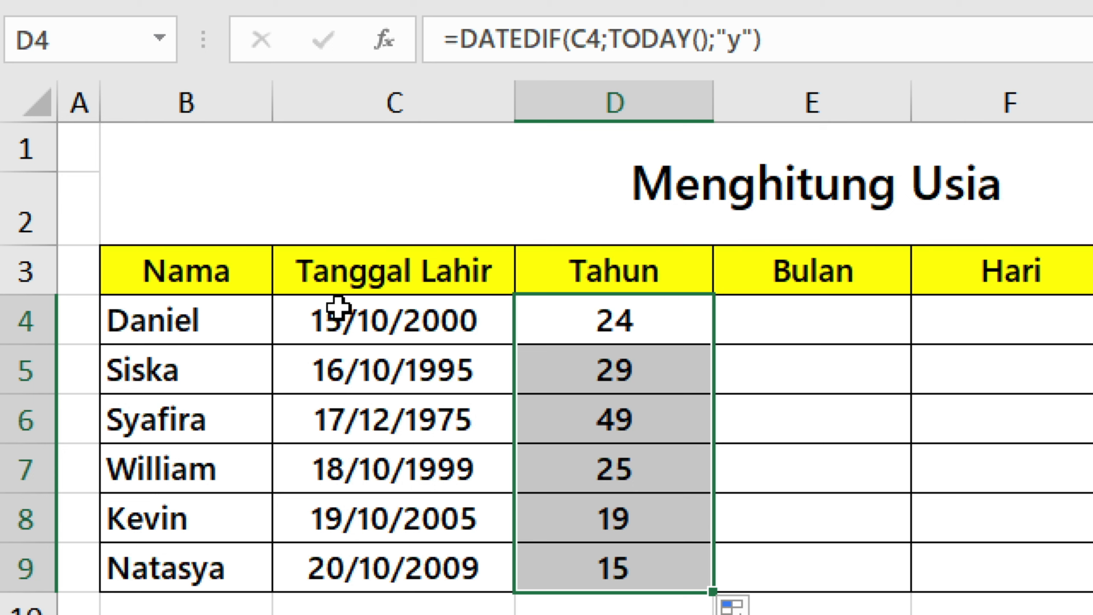
pyautogui.click(361, 314)
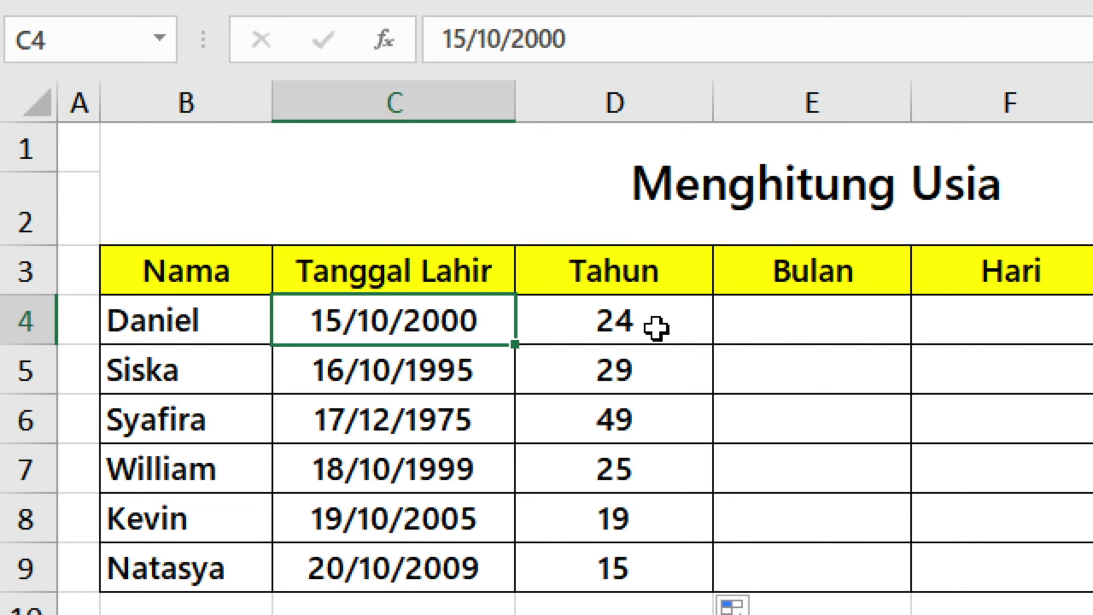
pyautogui.click(669, 323)
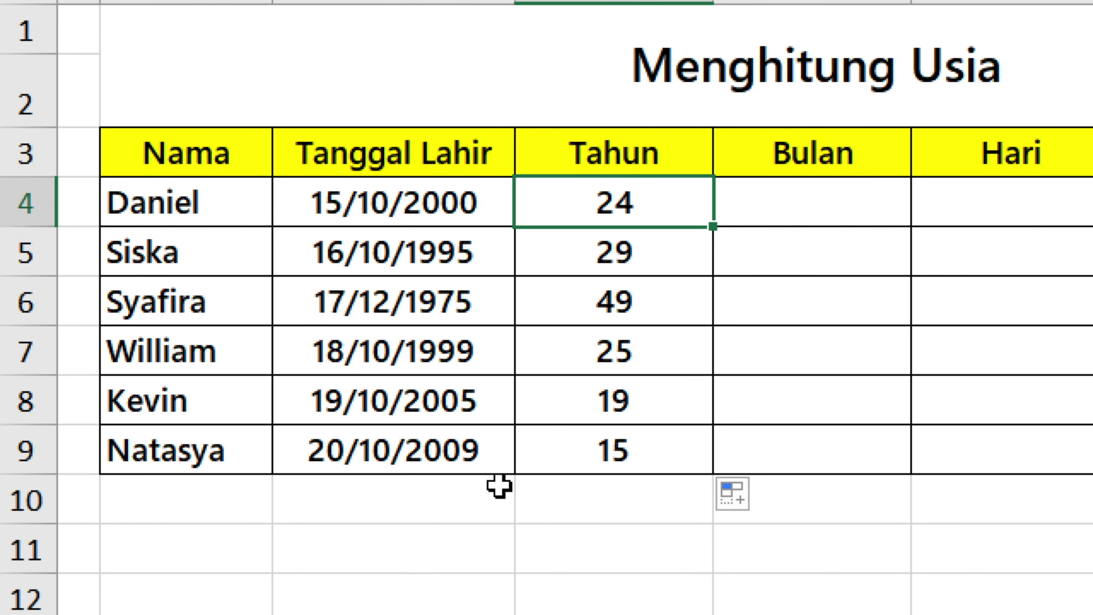
# Enter =TODAY() in C10, directly below the Tanggal Lahir column.
pyautogui.click(470, 601)
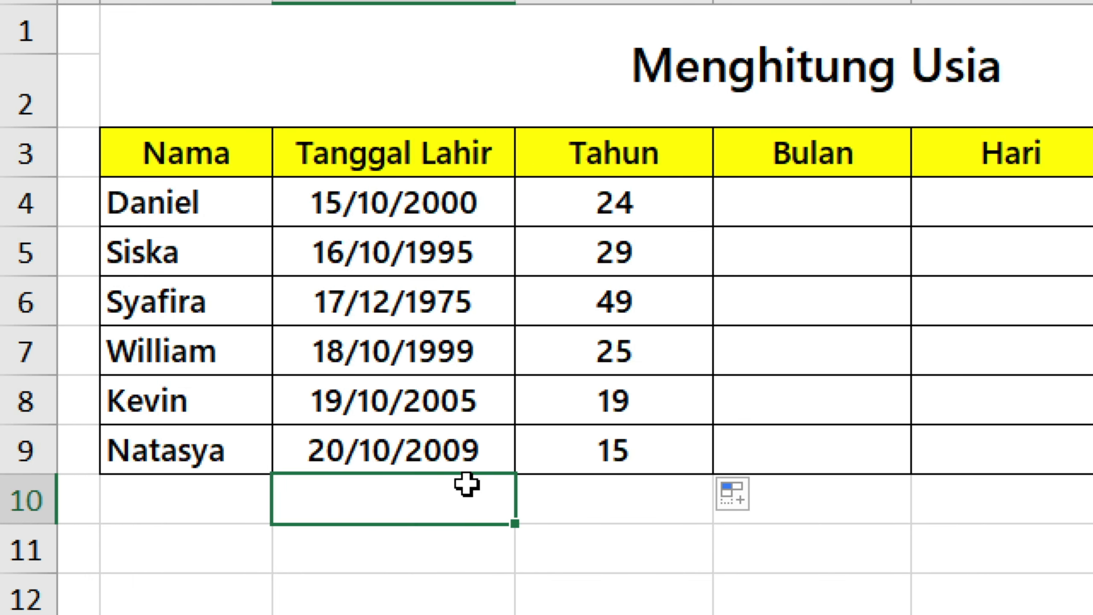
pyautogui.write('=toda')
pyautogui.press('Tab')
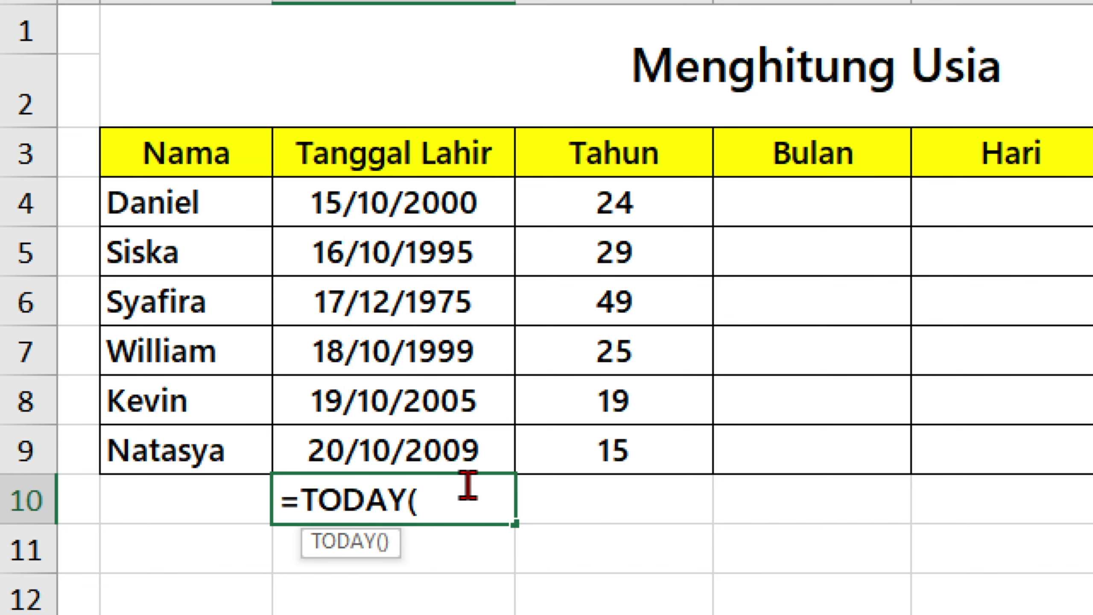
pyautogui.write(')')
pyautogui.press('Return')
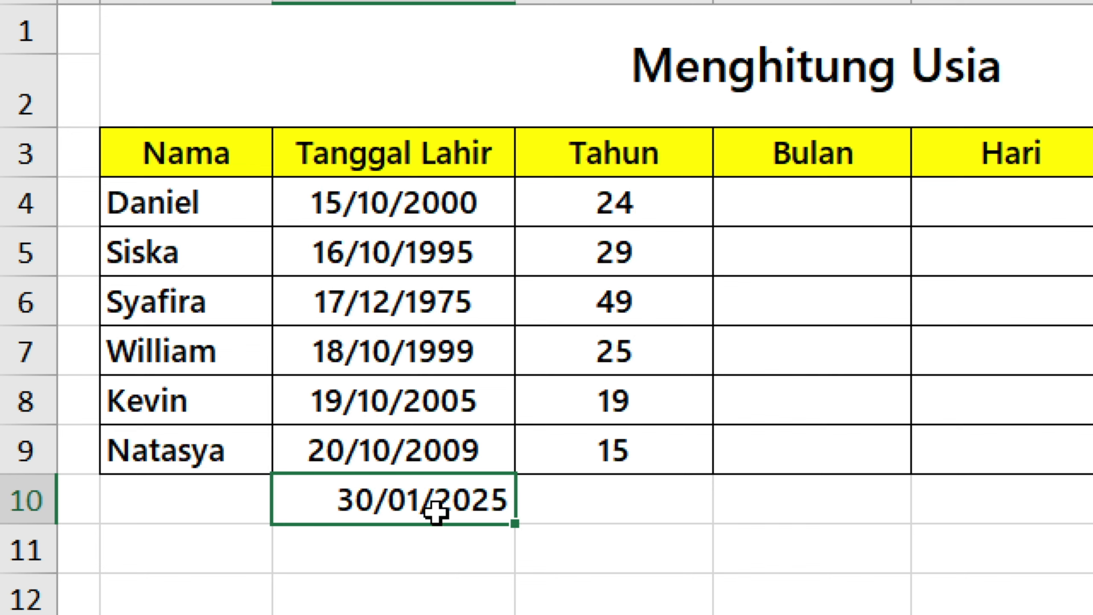
# Append &" Tahun" to the DATEDIF formula in D4 and fill the updated formula down to D9.
pyautogui.click(692, 198)
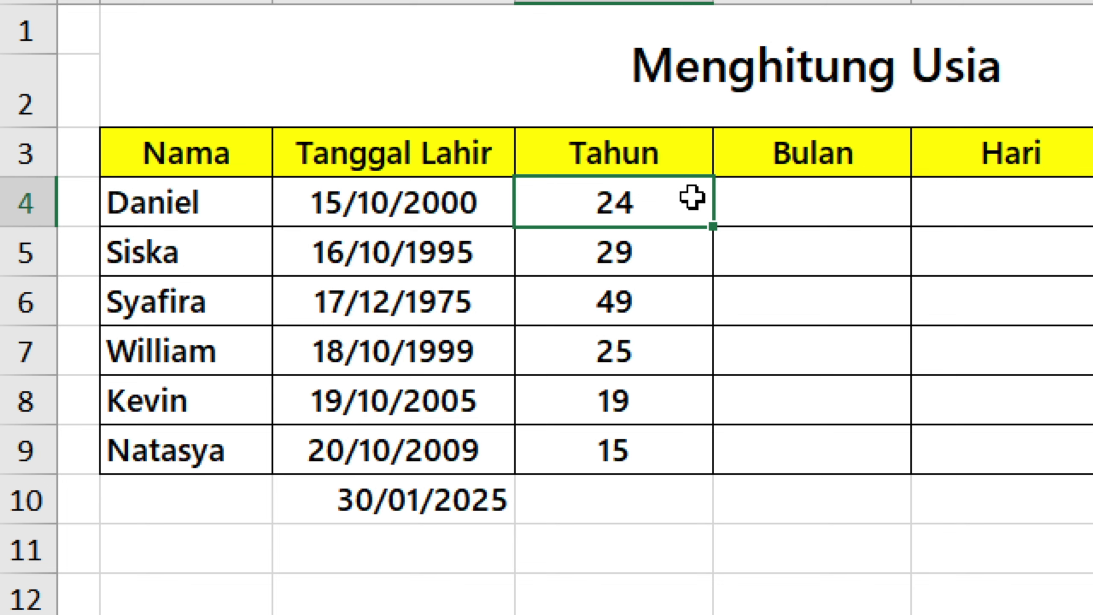
pyautogui.doubleClick(692, 198)
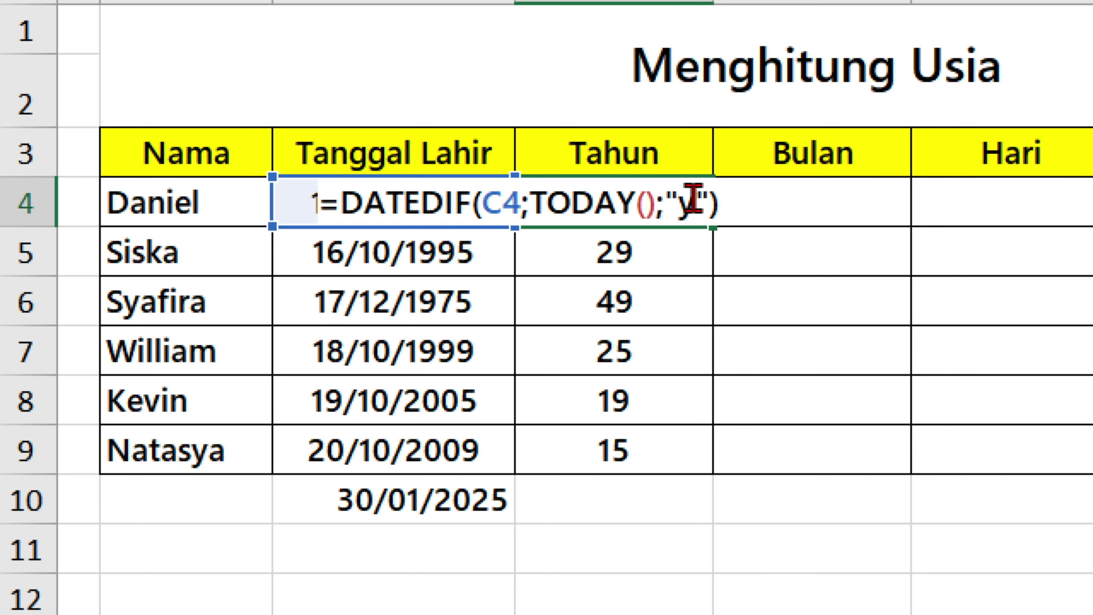
pyautogui.click(739, 206)
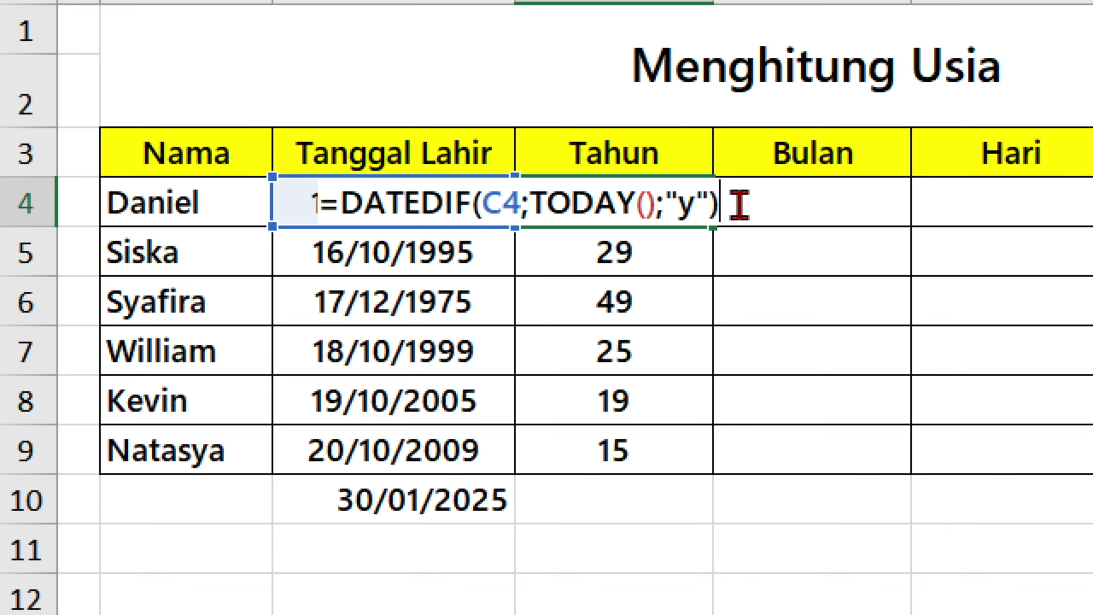
pyautogui.write('&" Tah')
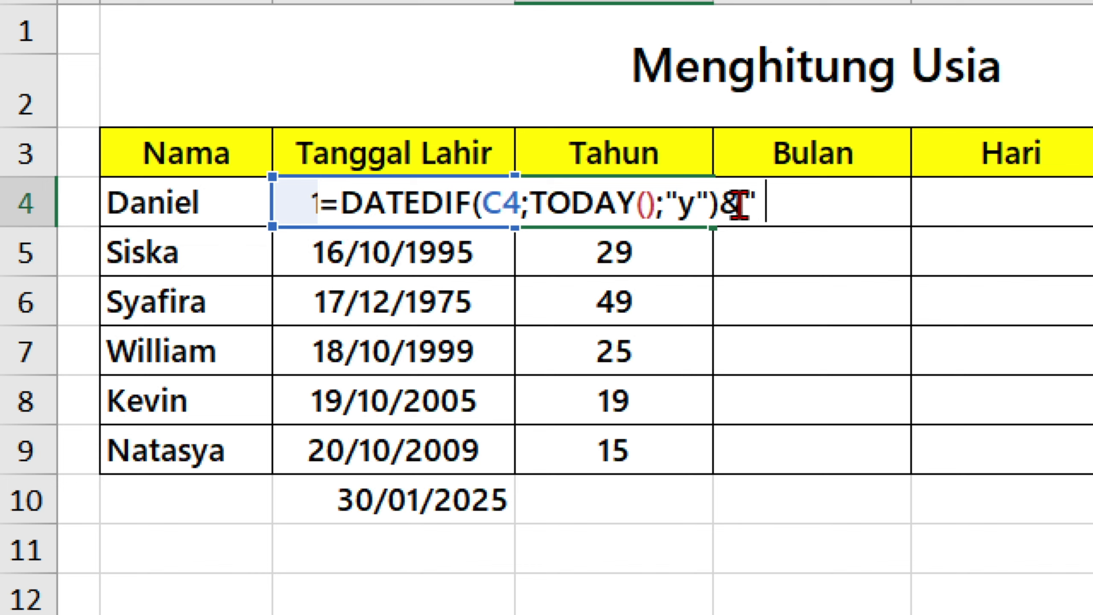
pyautogui.write('un')
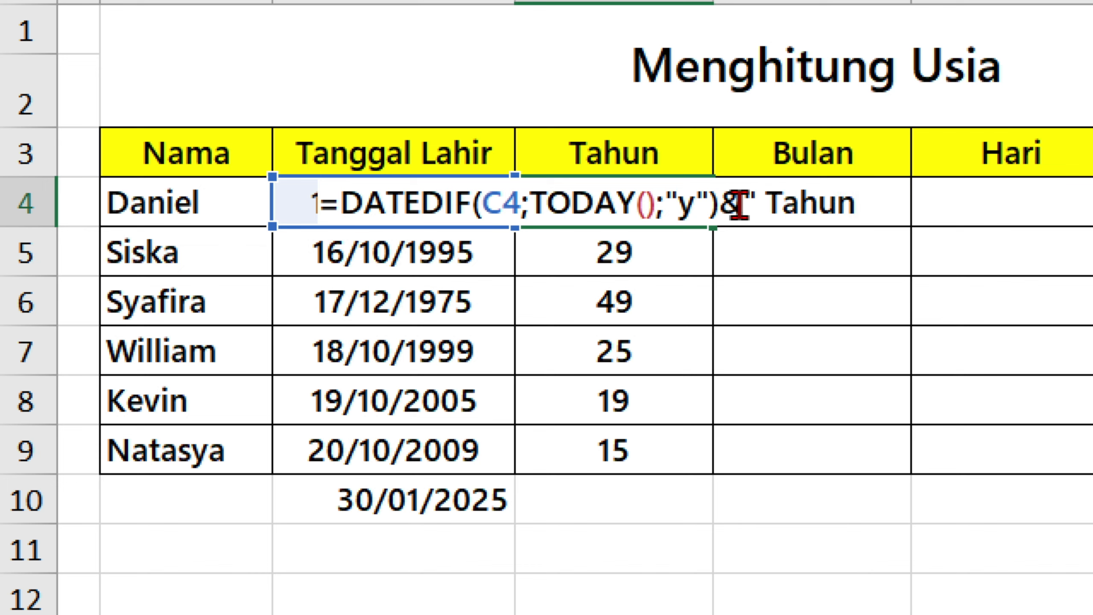
pyautogui.write('"')
pyautogui.hotkey('ctrl', 'Return')
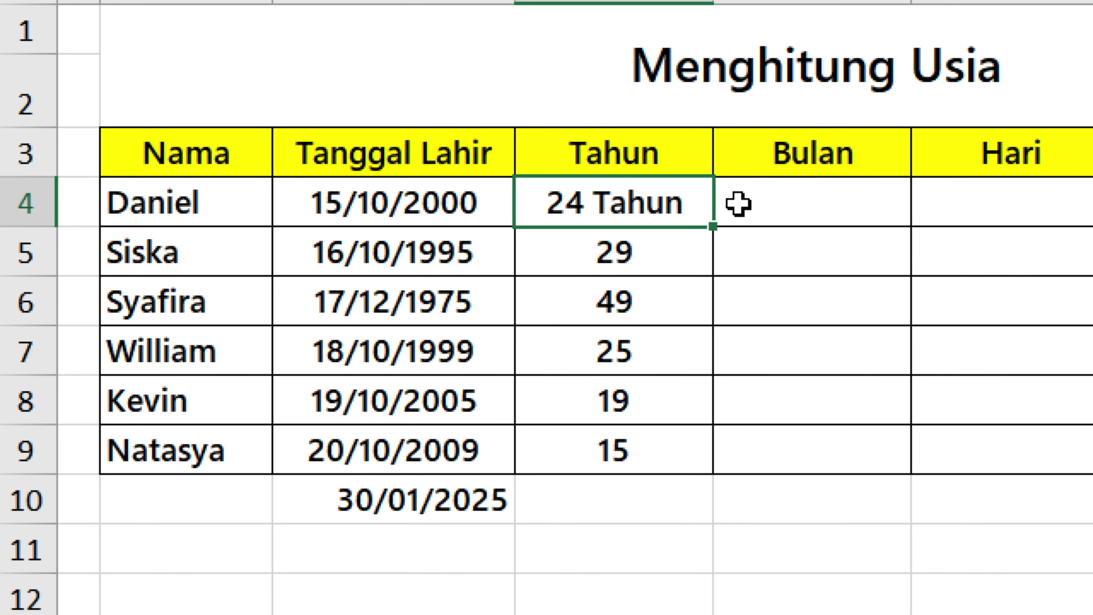
pyautogui.doubleClick(713, 225)
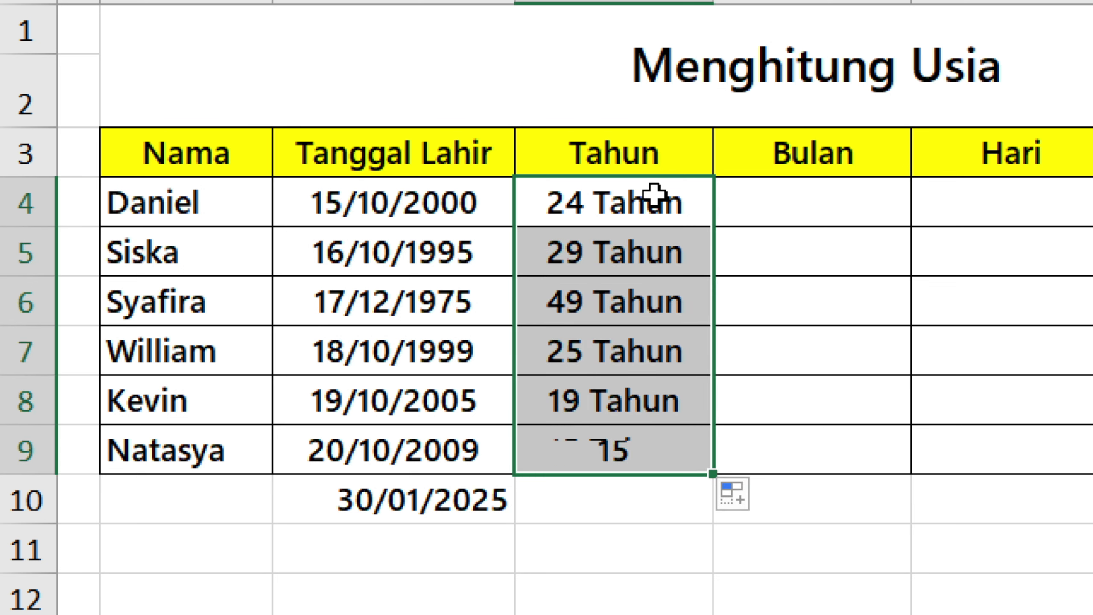
pyautogui.click(653, 193)
pyautogui.click(483, 195)
pyautogui.click(598, 195)
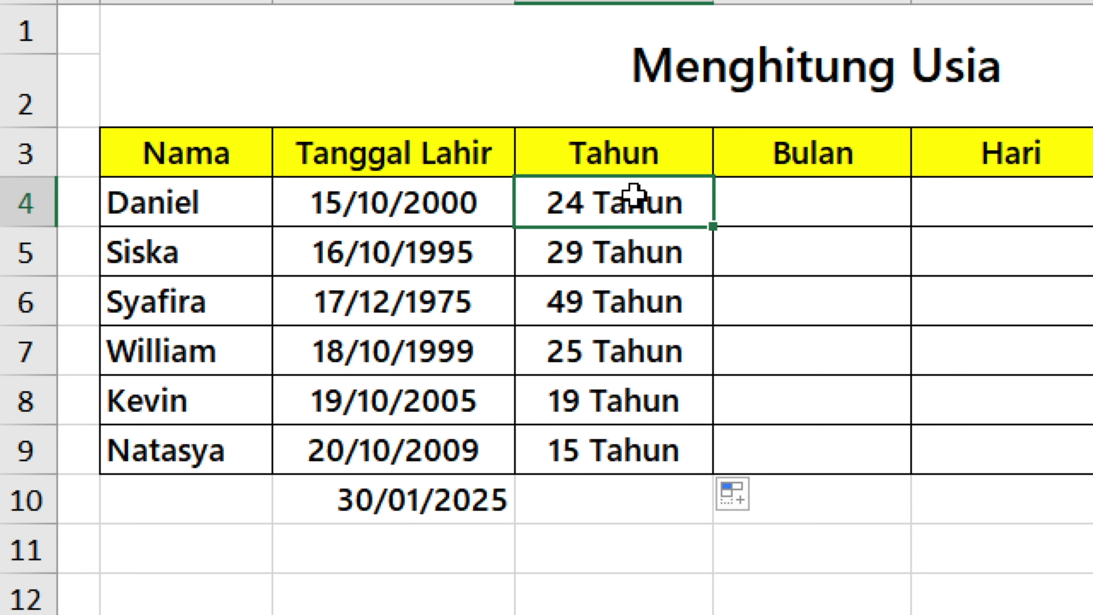
pyautogui.click(877, 197)
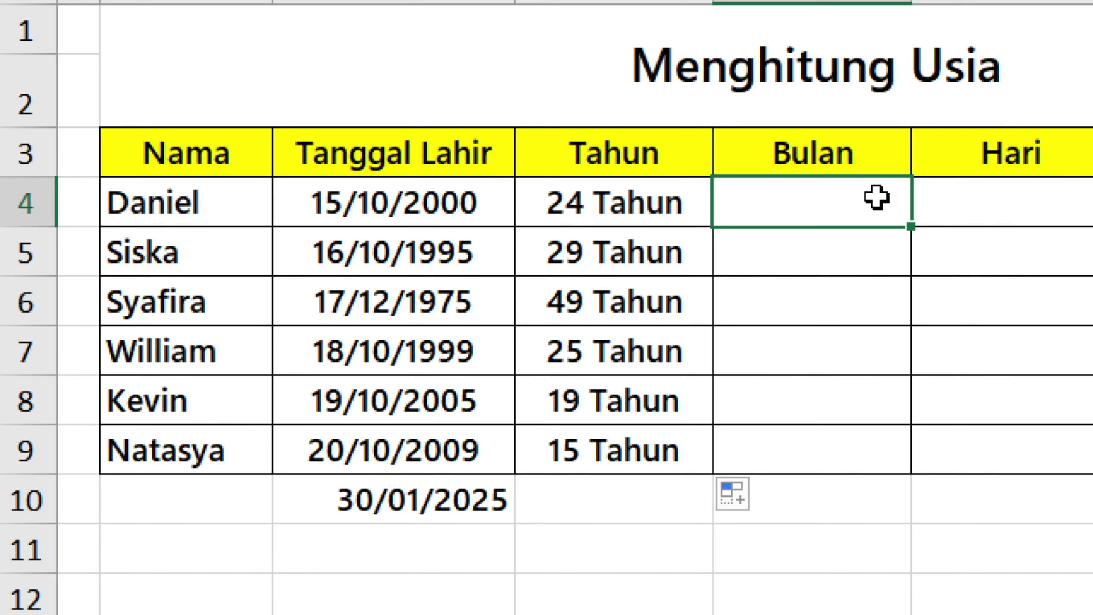
pyautogui.click(650, 198)
# Enter the formula =DATEDIF(C4;TODAY();"ym")&" Bulan" in E4, the first cell of the Bulan column.
pyautogui.click(775, 189)
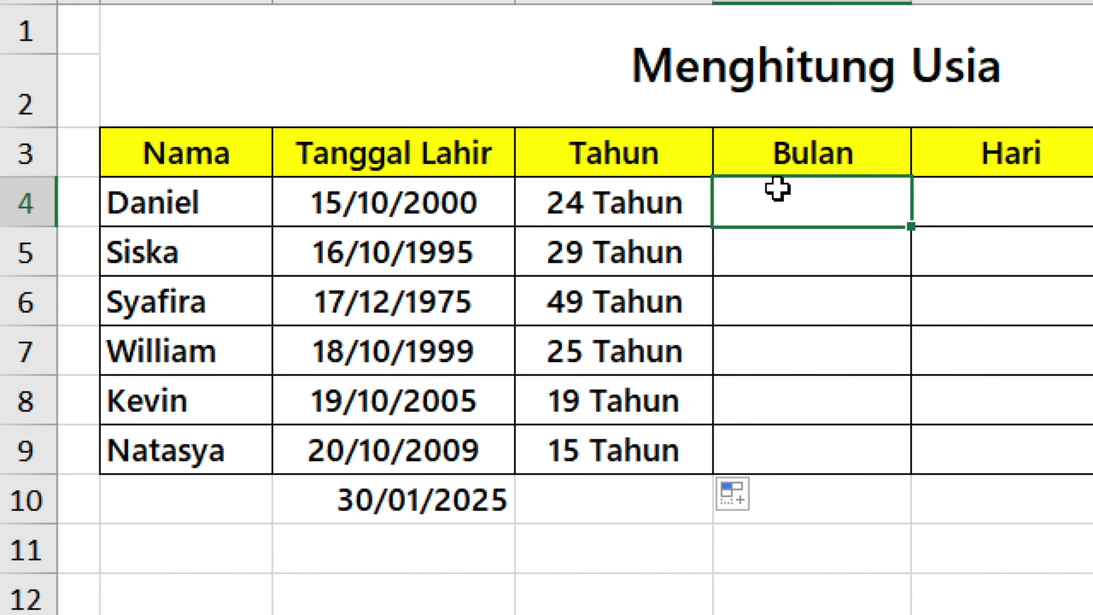
pyautogui.write('=date')
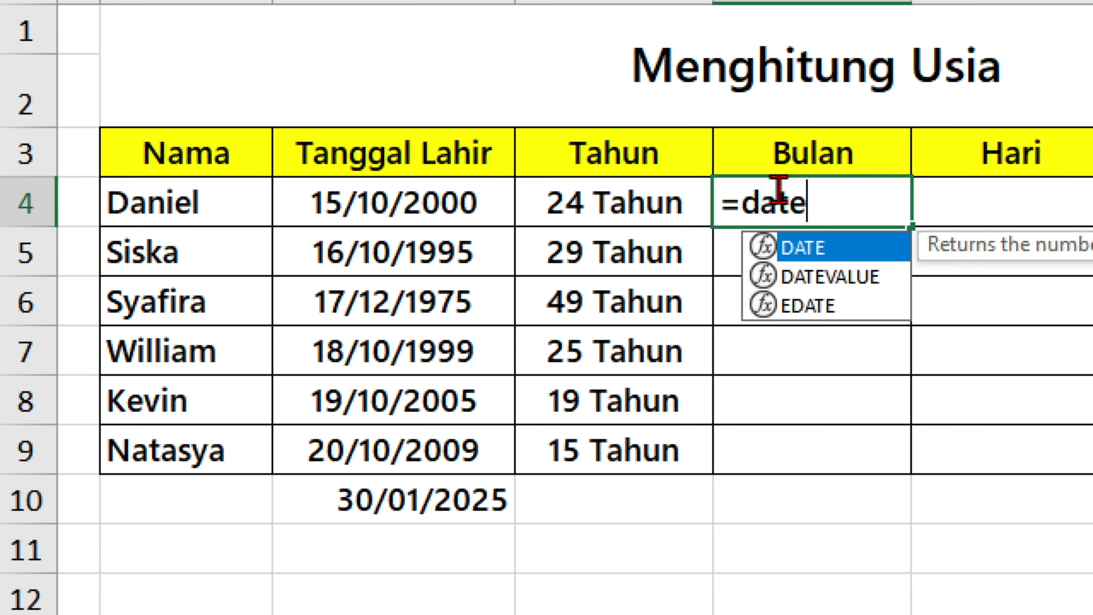
pyautogui.write('dif(')
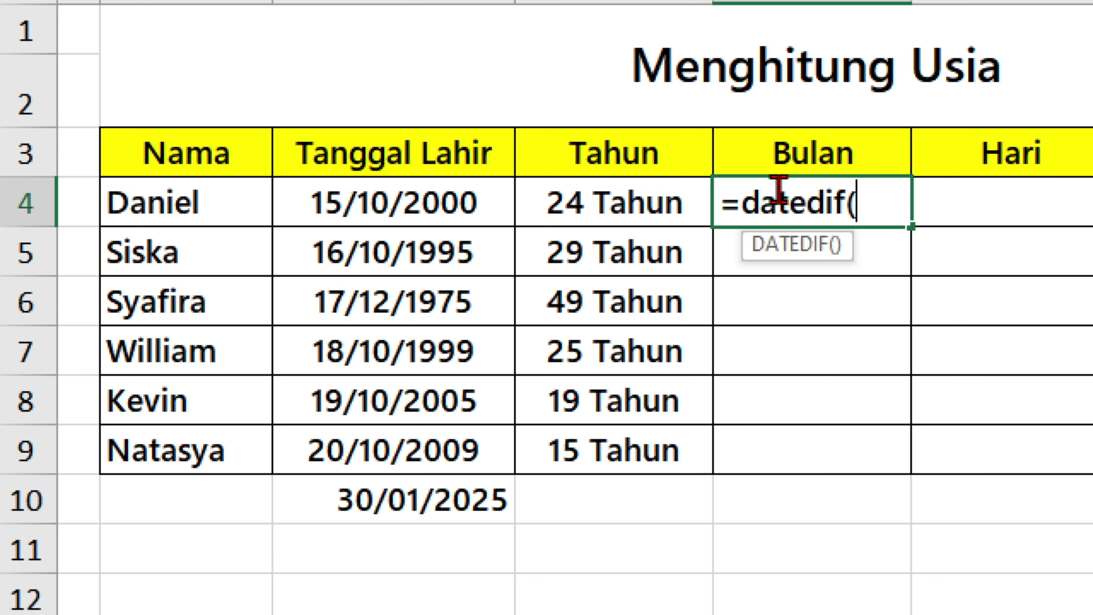
pyautogui.click(482, 212)
pyautogui.write(';')
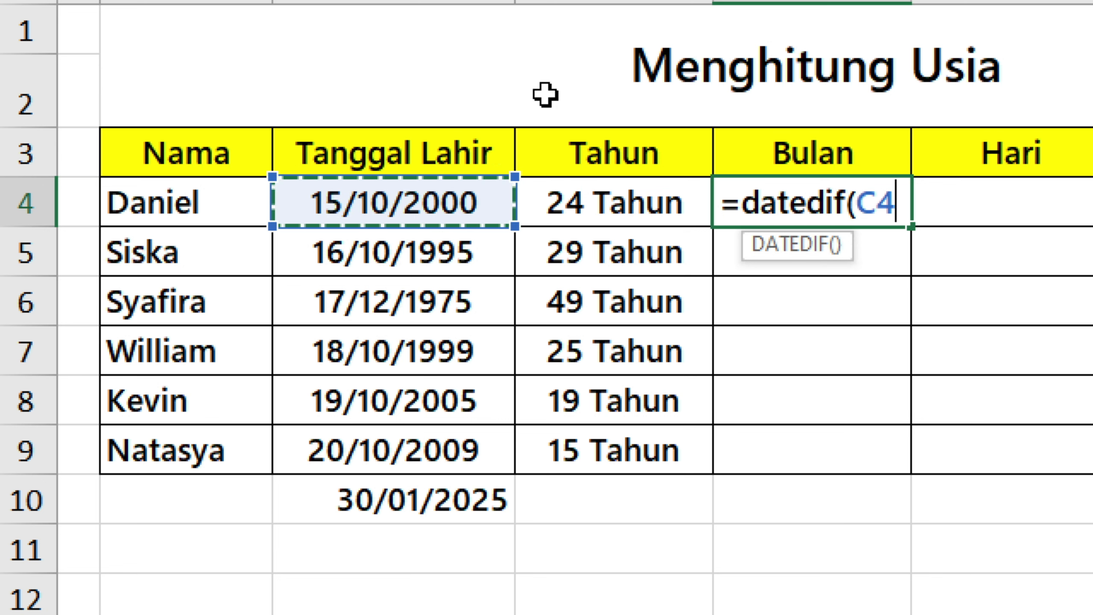
pyautogui.write('today')
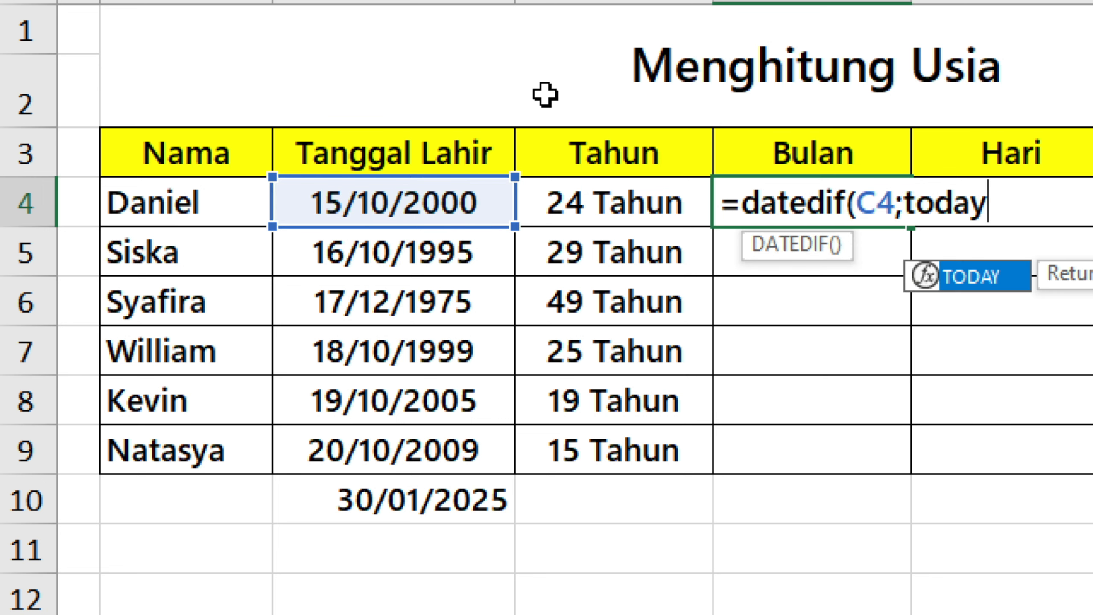
pyautogui.press('Tab')
pyautogui.write(');')
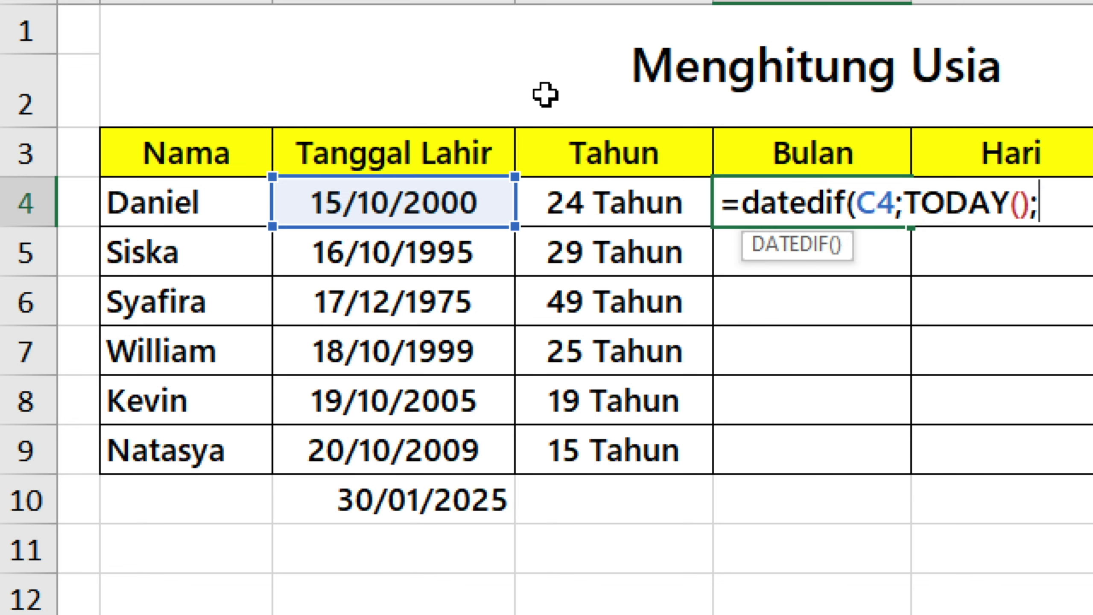
pyautogui.write('"y')
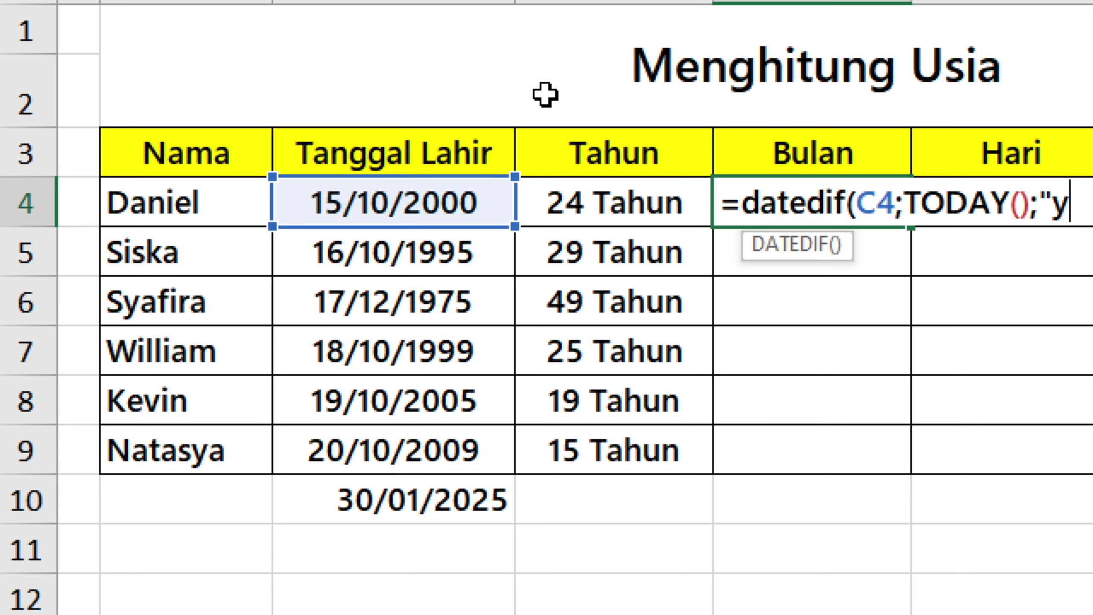
pyautogui.write('m")')
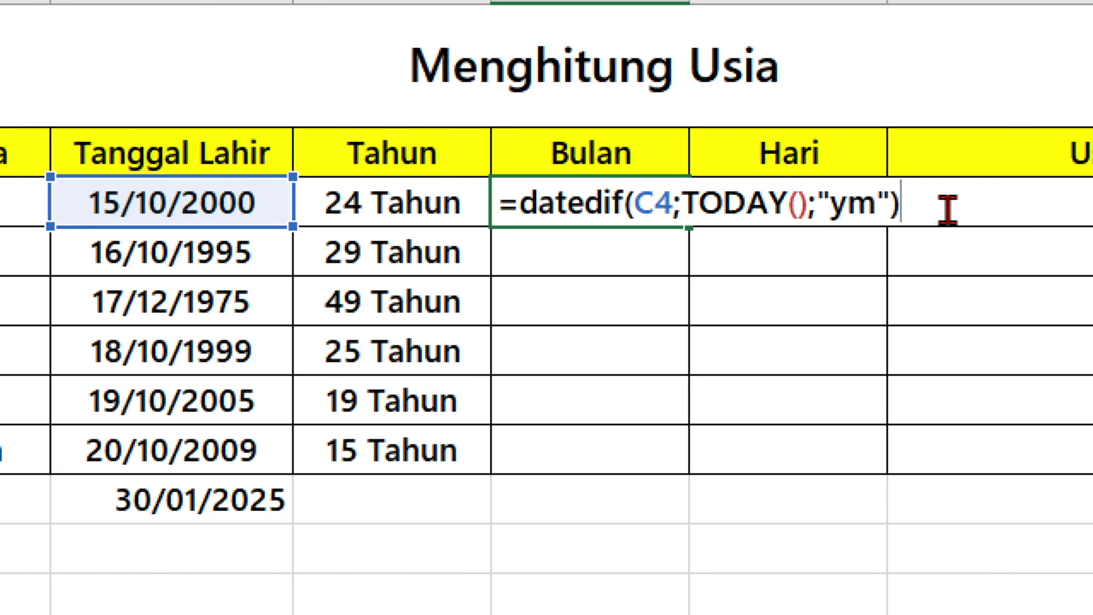
pyautogui.write('&')
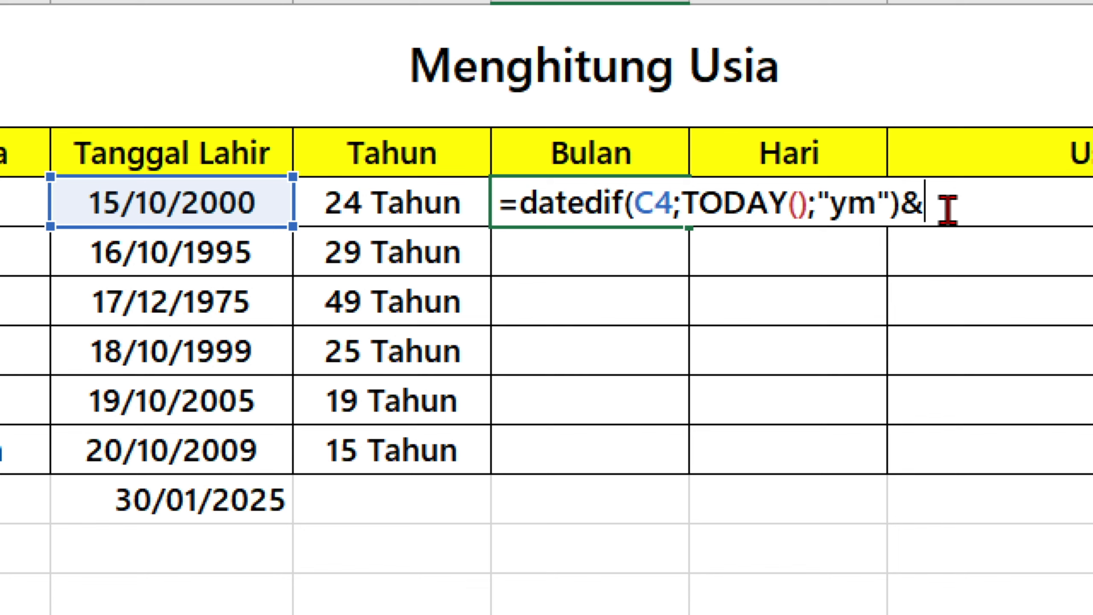
pyautogui.write('"')
pyautogui.write(' Bu')
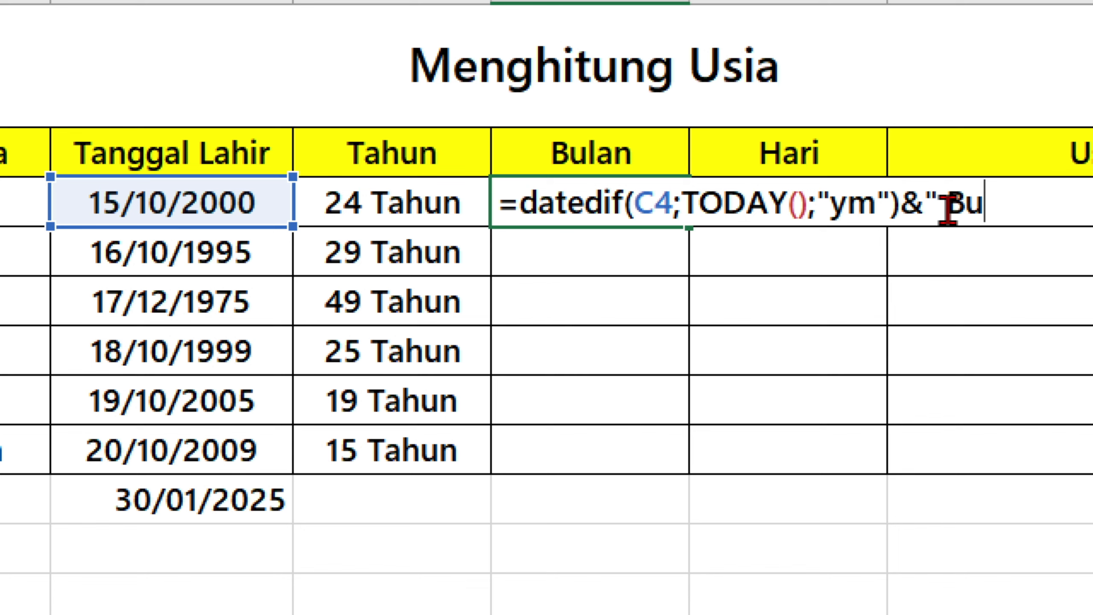
pyautogui.write('lan"')
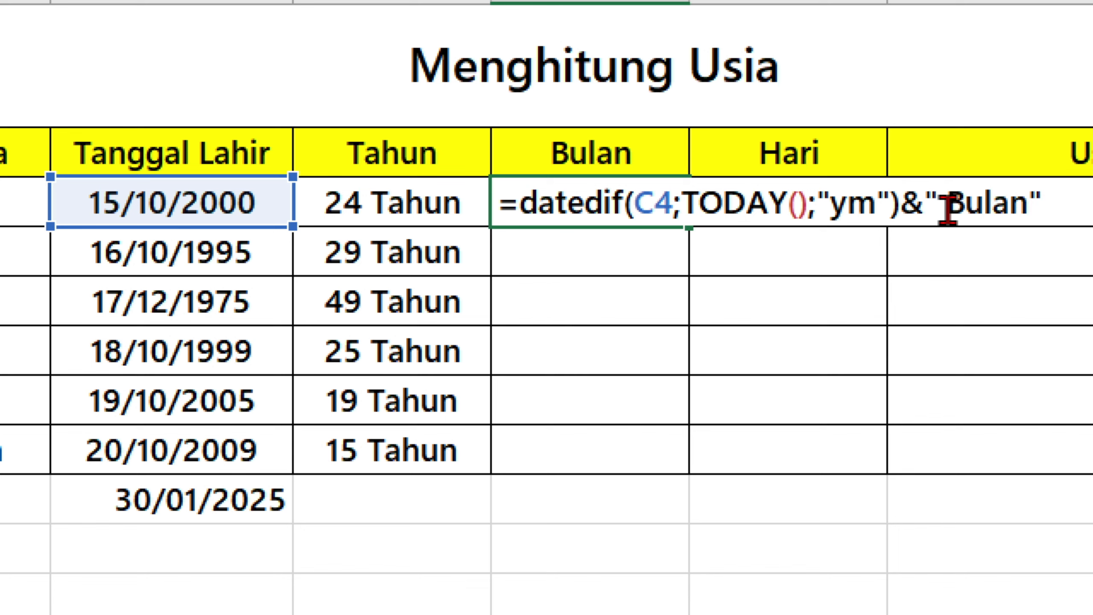
pyautogui.hotkey('ctrl', 'Return')
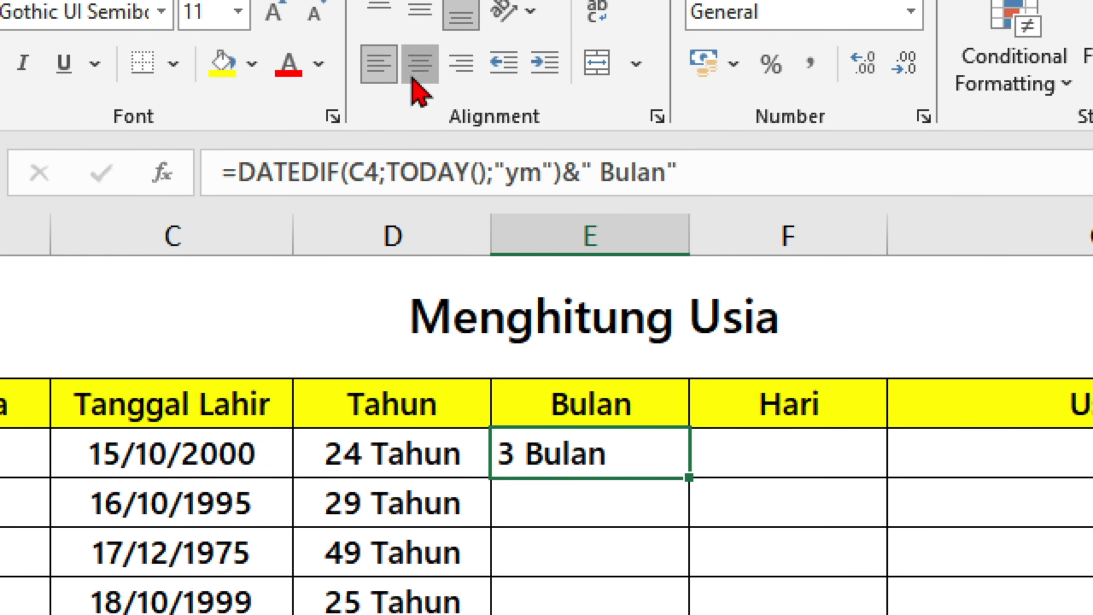
# Center the content of E4 horizontally and fill its formula down the Bulan column.
pyautogui.click(420, 91)
pyautogui.doubleClick(688, 477)
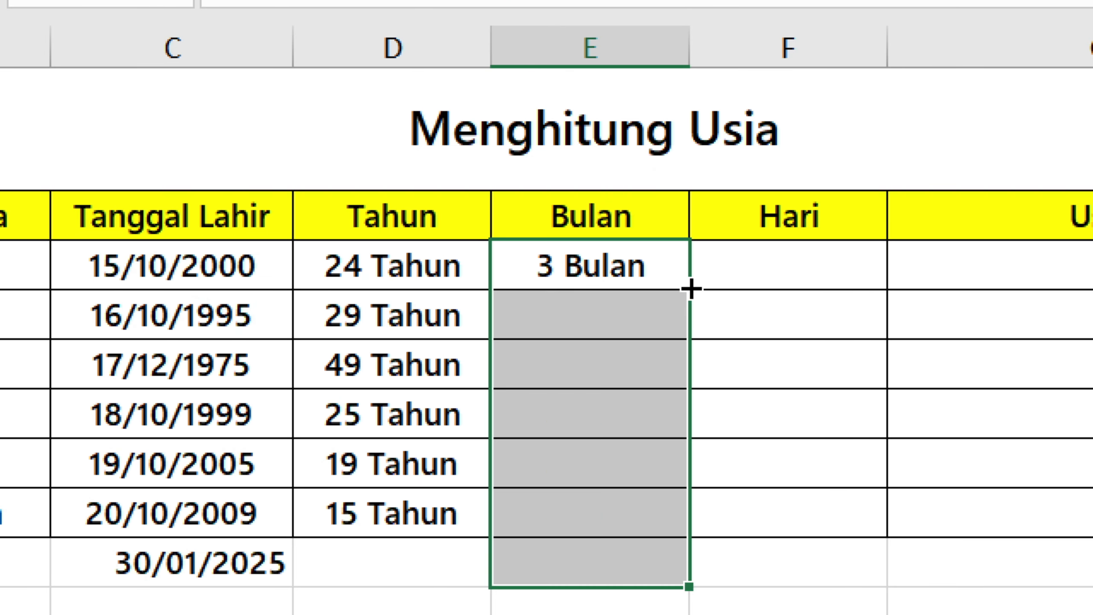
pyautogui.click(615, 518)
# Clear the surplus formula from E10, directly below the Bulan column.
pyautogui.click(581, 556)
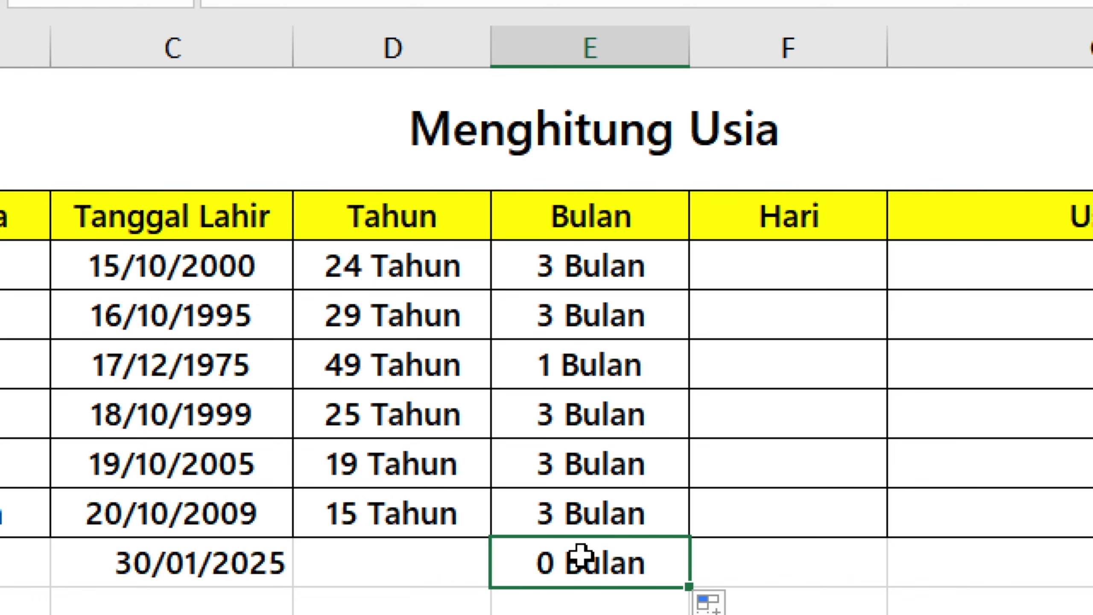
pyautogui.press('Delete')
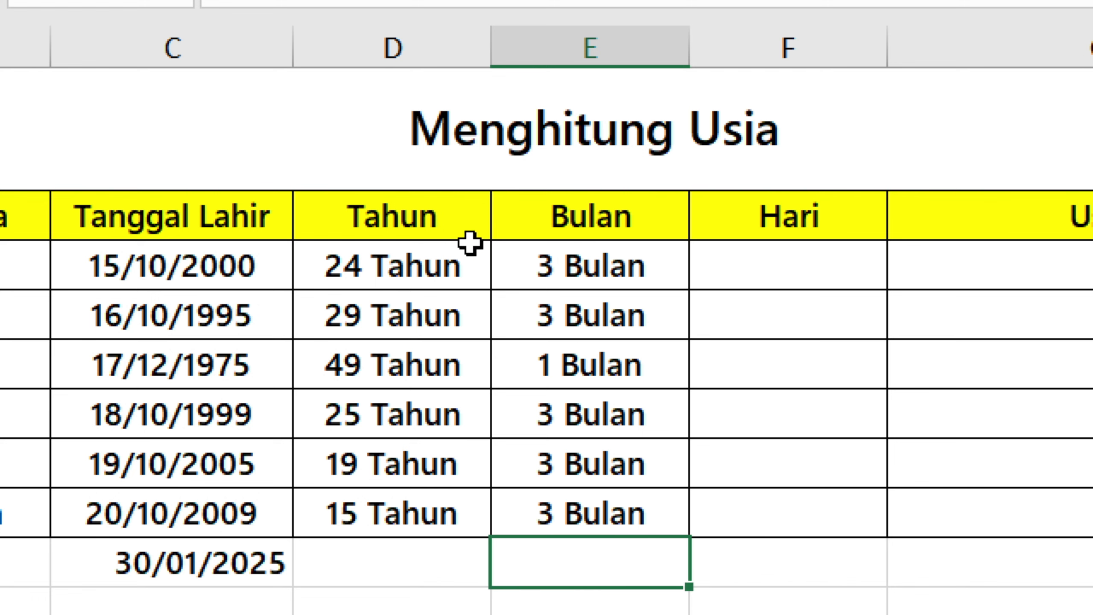
pyautogui.click(443, 252)
pyautogui.click(598, 247)
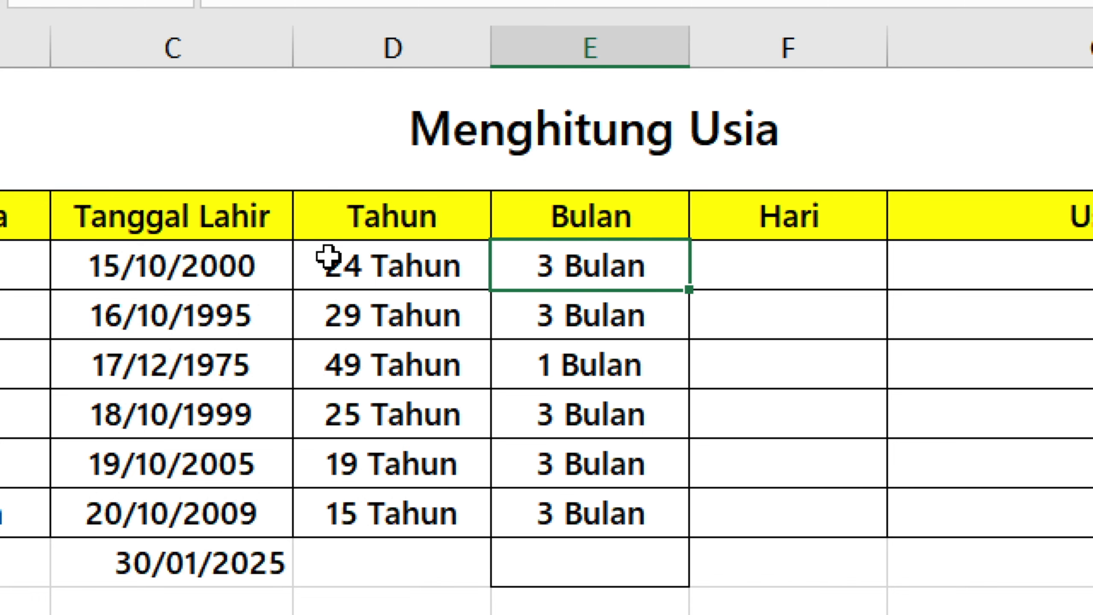
# Enter the formula =DATEDIF(C4;TODAY();"md")&" Hari" in F4, the first cell of the Hari column.
pyautogui.click(800, 283)
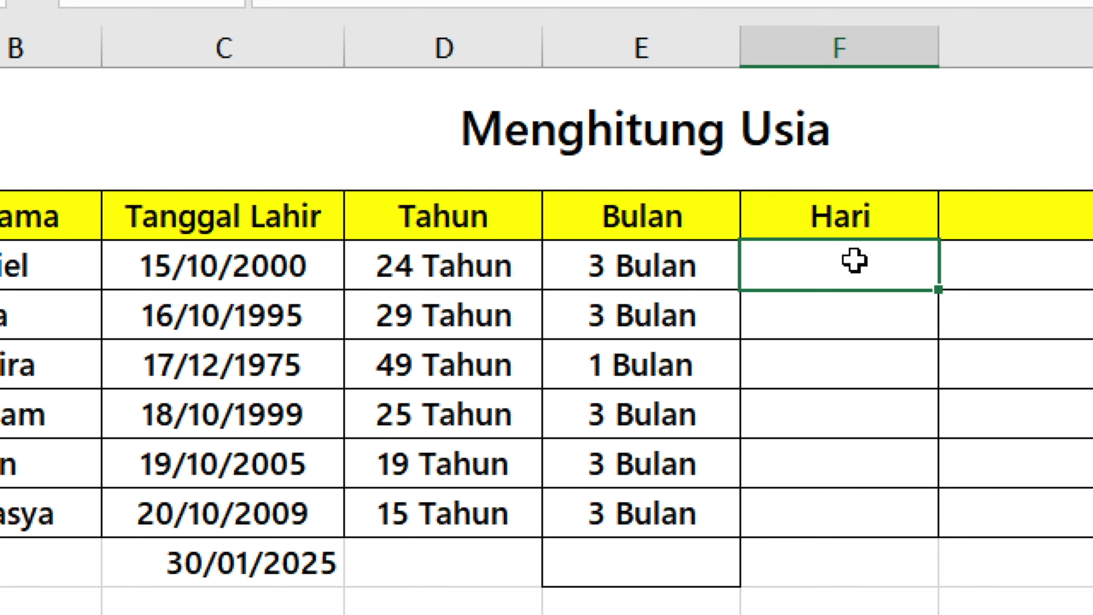
pyautogui.write('=da')
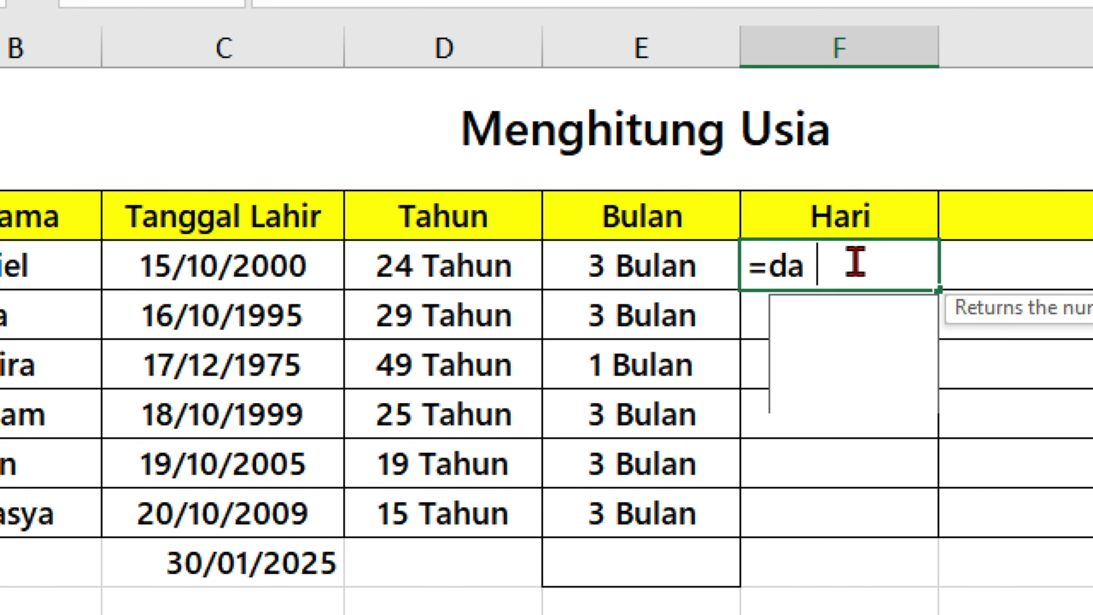
pyautogui.write('tedif(')
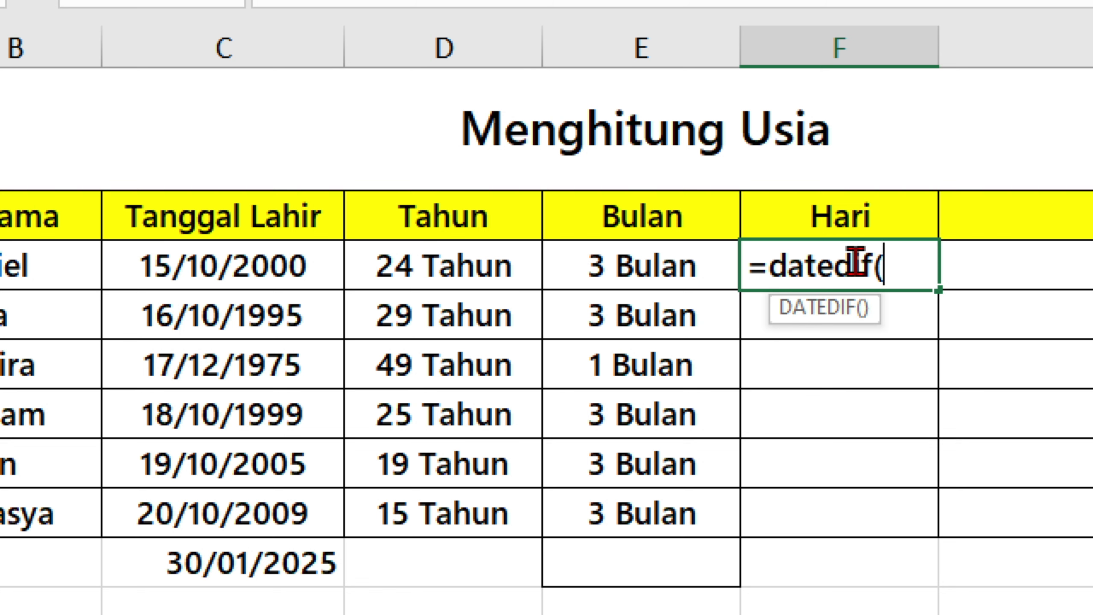
pyautogui.click(301, 271)
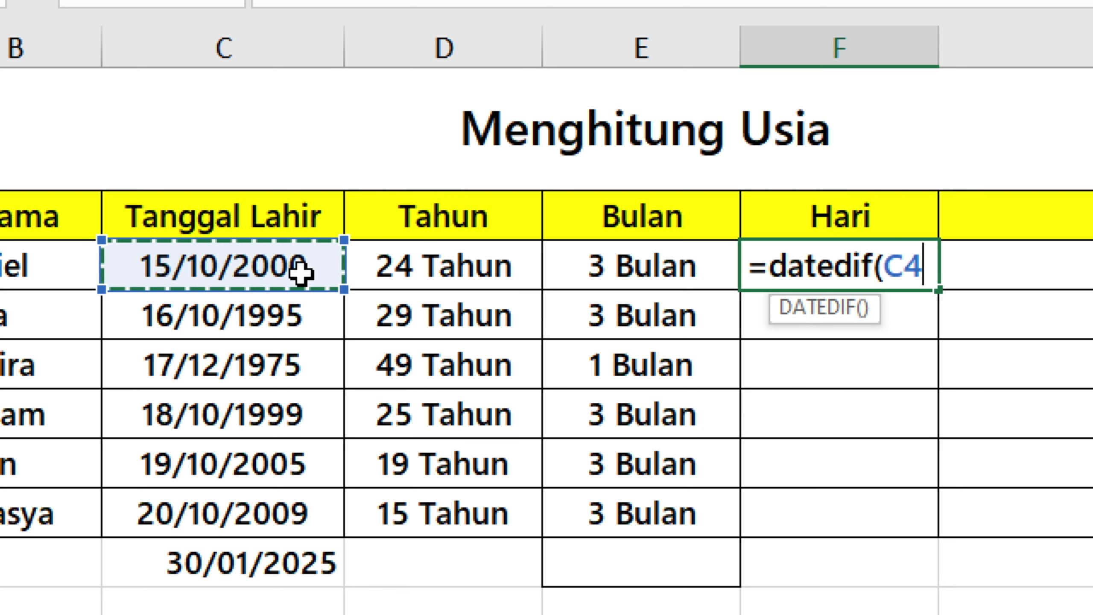
pyautogui.write(';today')
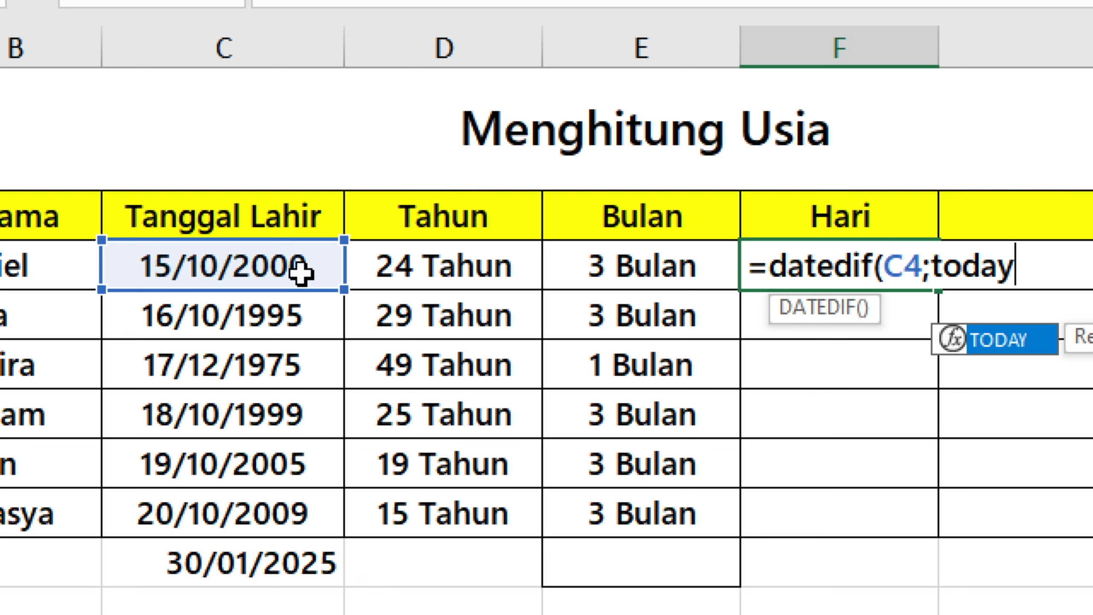
pyautogui.press('Tab')
pyautogui.write(")'")
pyautogui.press('BackSpace')
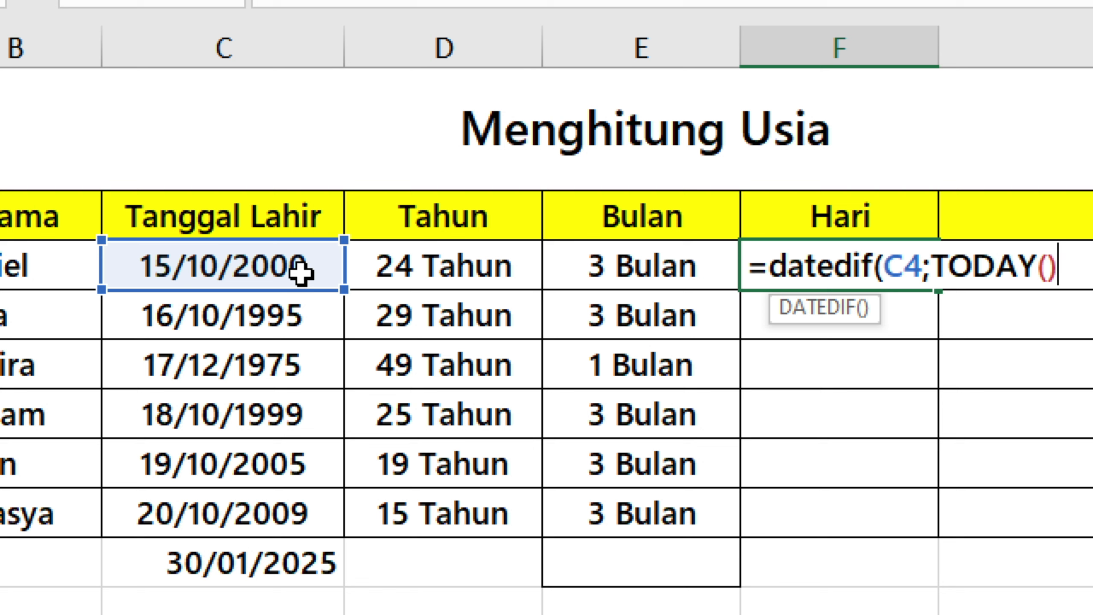
pyautogui.write(';"m')
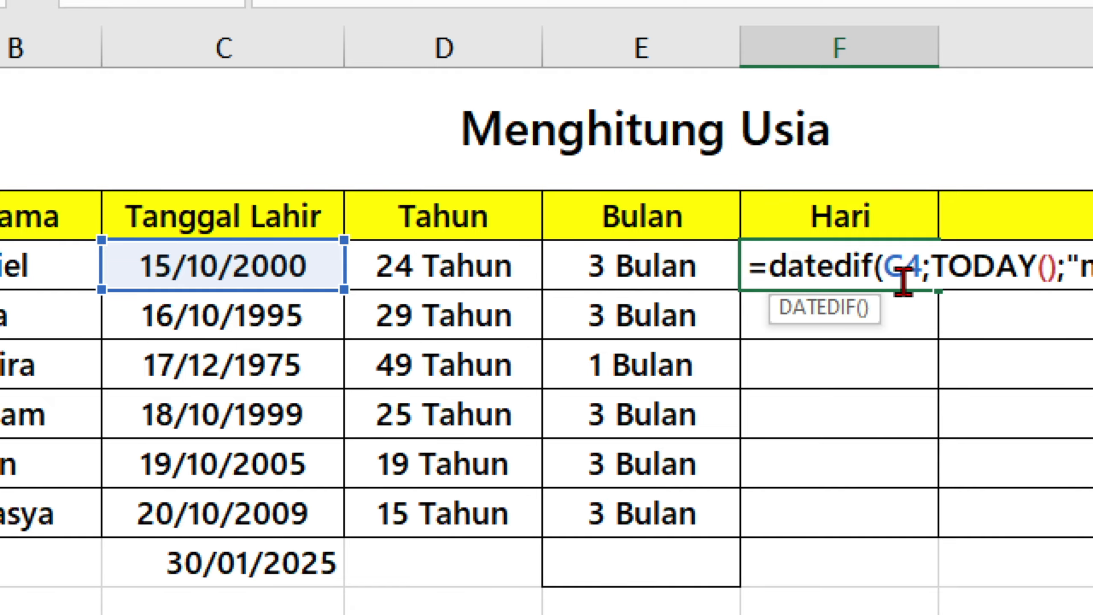
pyautogui.write('d"')
pyautogui.write(')')
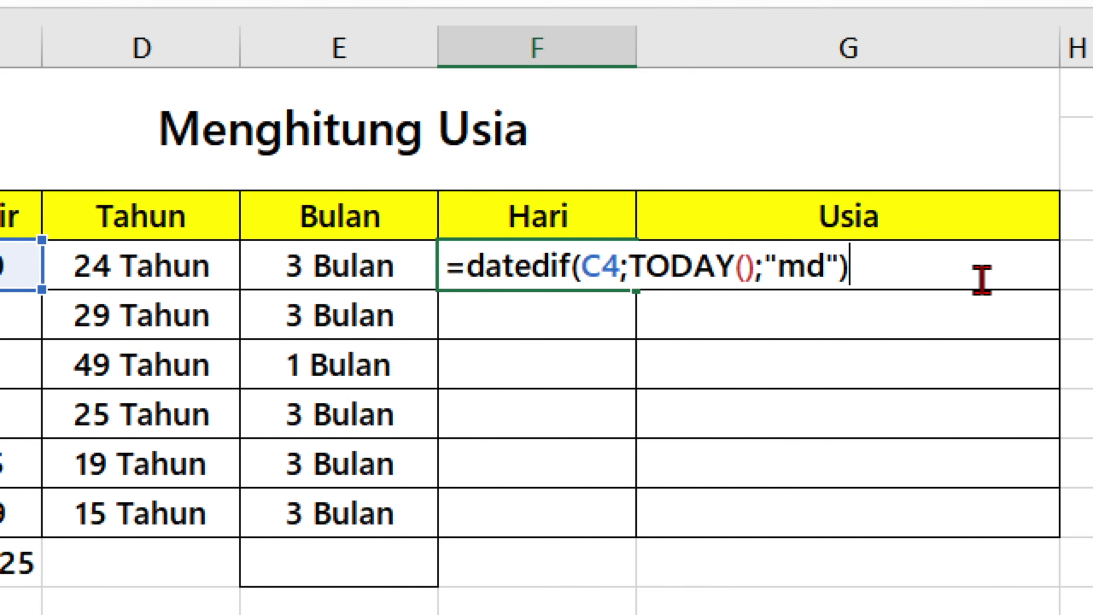
pyautogui.write('&" ')
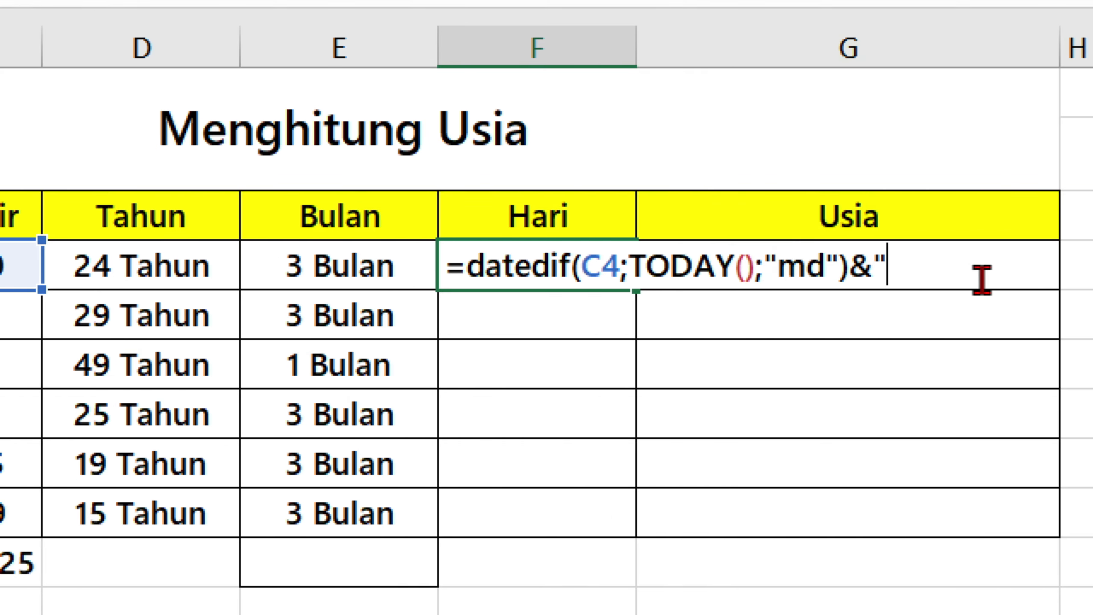
pyautogui.write('Hari')
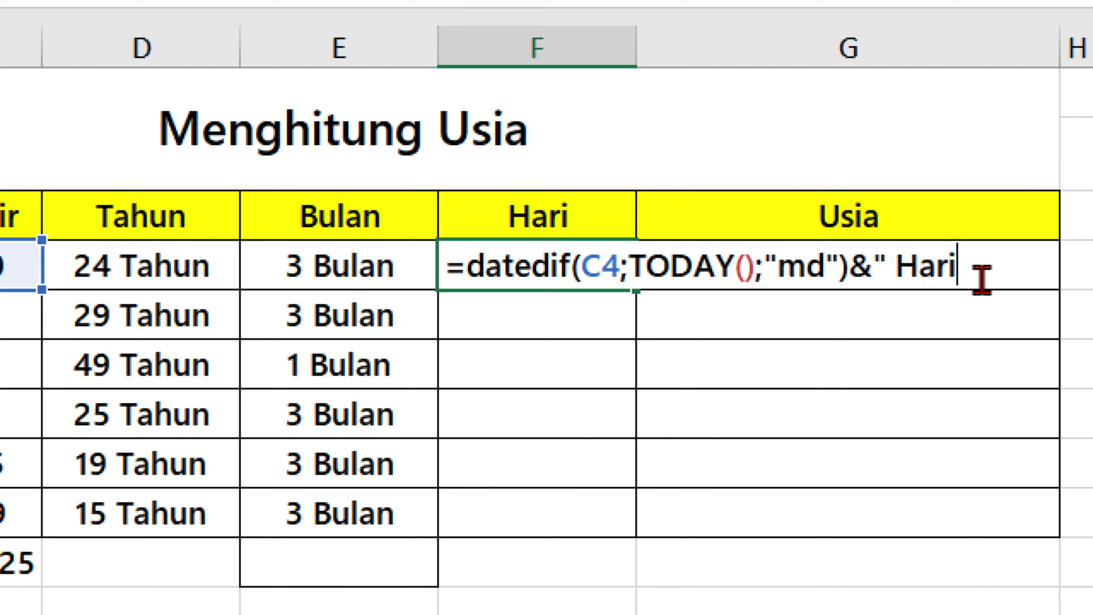
pyautogui.hotkey('ctrl', 'Return')
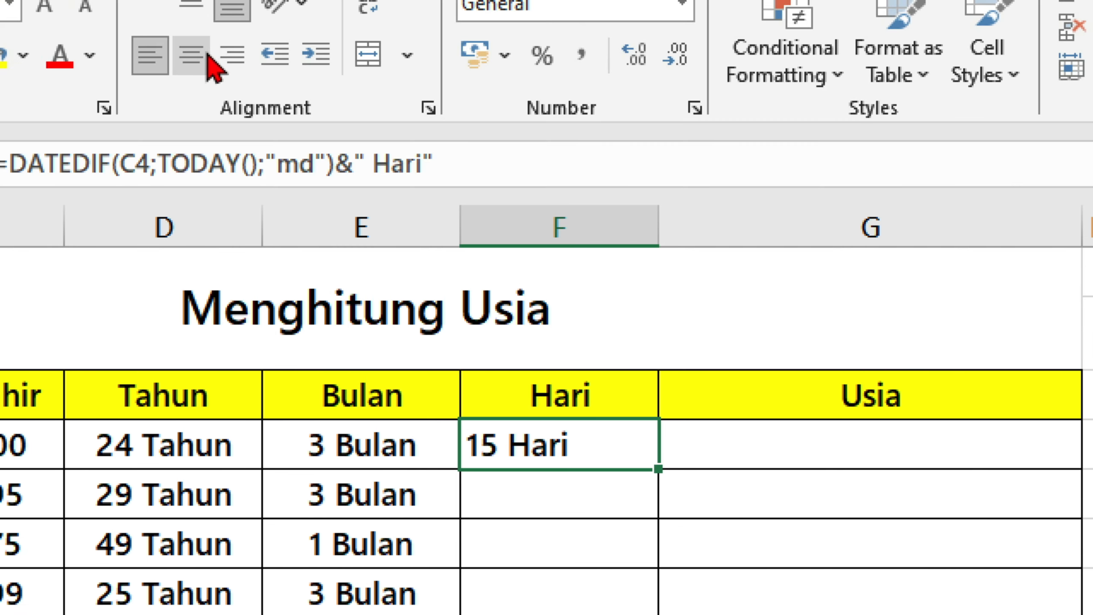
# Center the content of F4 horizontally and fill its formula down the Hari column to F9.
pyautogui.click(199, 53)
pyautogui.moveTo(660, 297); pyautogui.dragTo(647, 514)
pyautogui.click(548, 276)
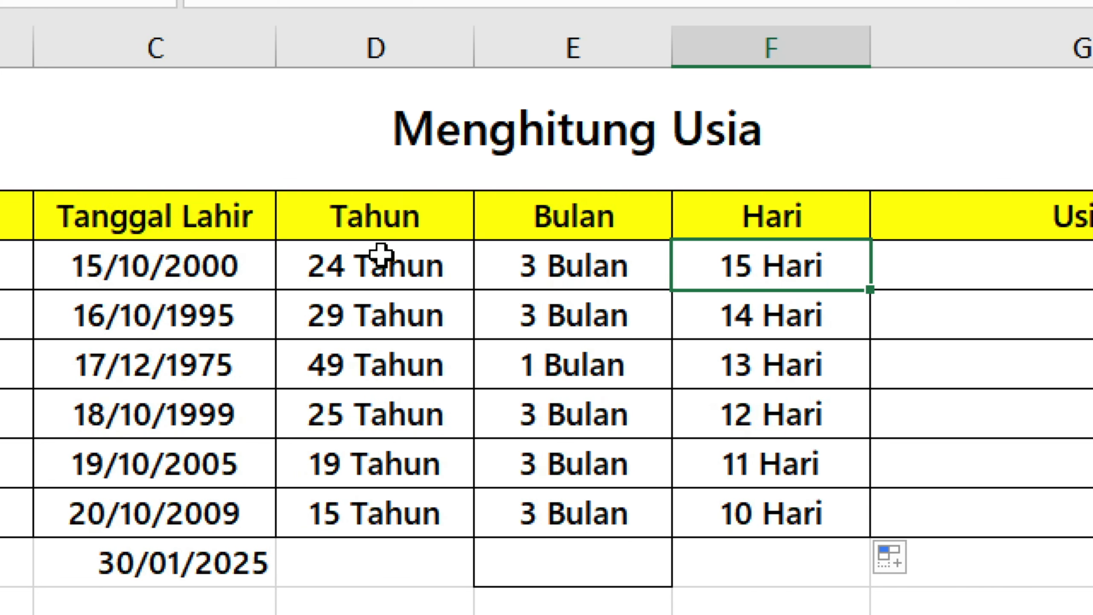
pyautogui.click(366, 254)
pyautogui.click(561, 262)
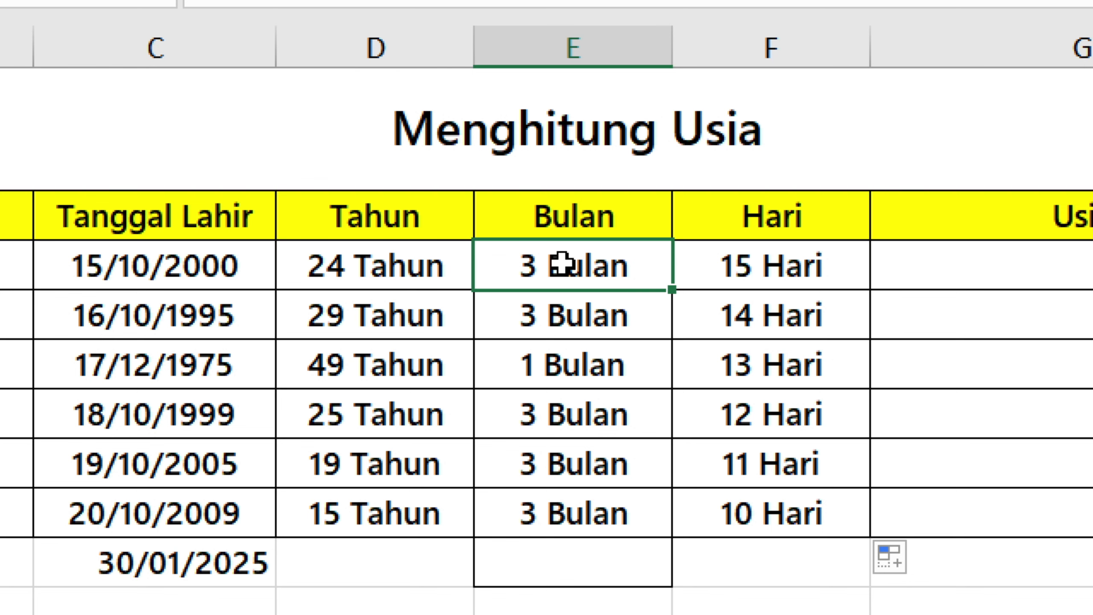
pyautogui.click(781, 263)
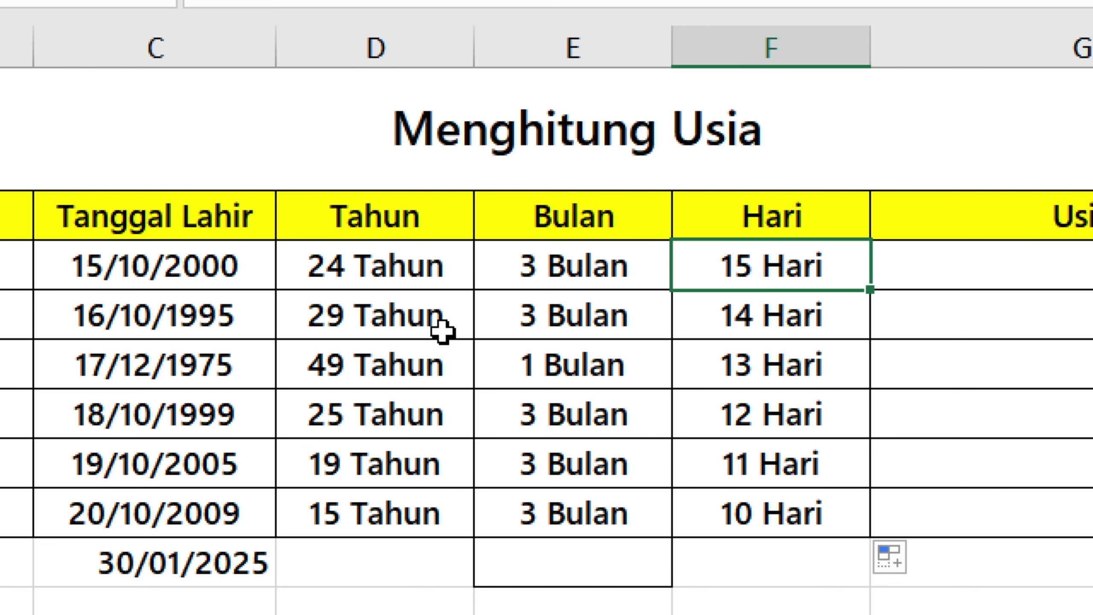
# Change the year of the birth date in C4 to 2020, keeping its day and month.
pyautogui.click(344, 279)
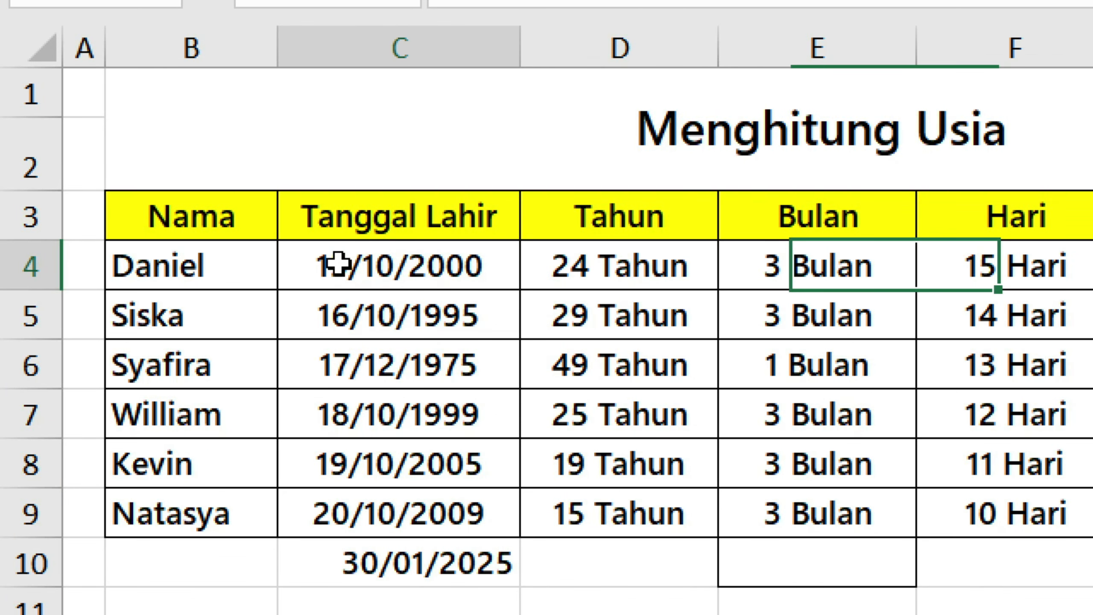
pyautogui.doubleClick(404, 263)
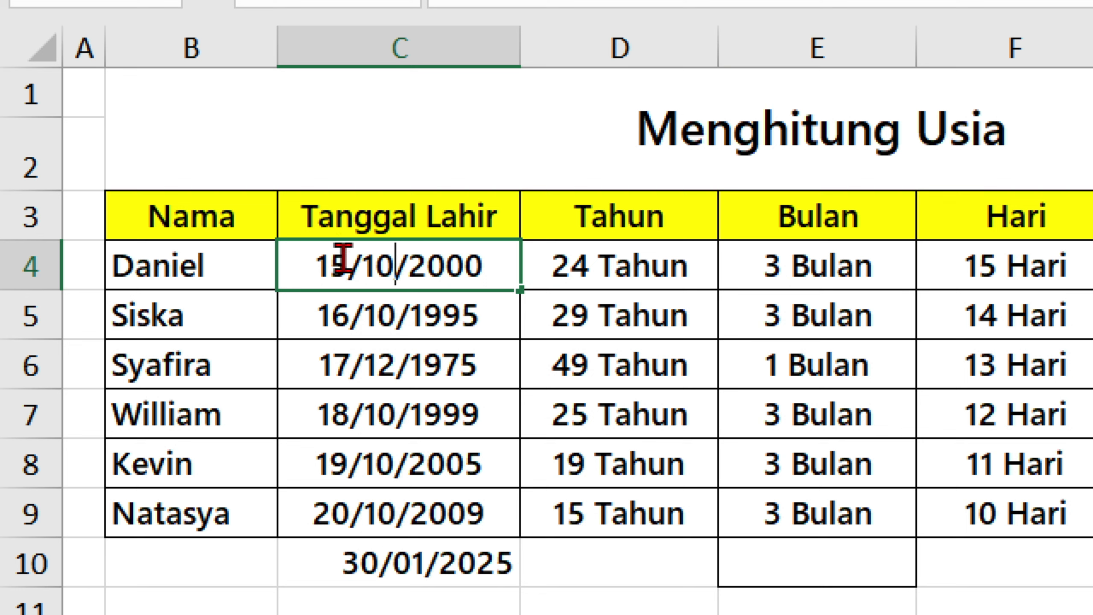
pyautogui.click(477, 264)
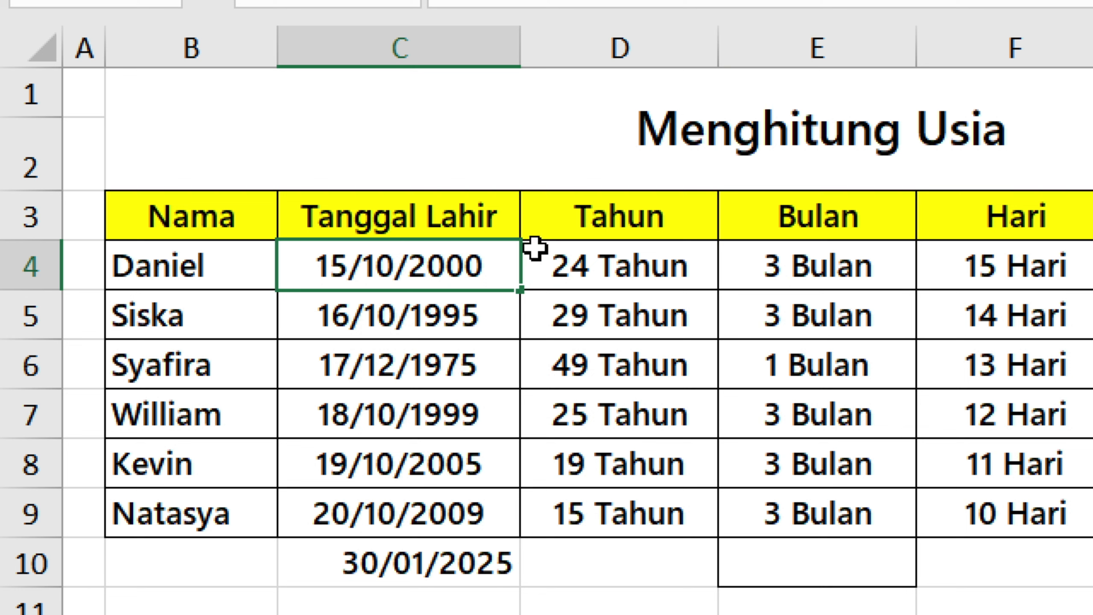
pyautogui.press('BackSpace')
pyautogui.press('BackSpace')
pyautogui.write('20')
pyautogui.hotkey('ctrl', 'Return')
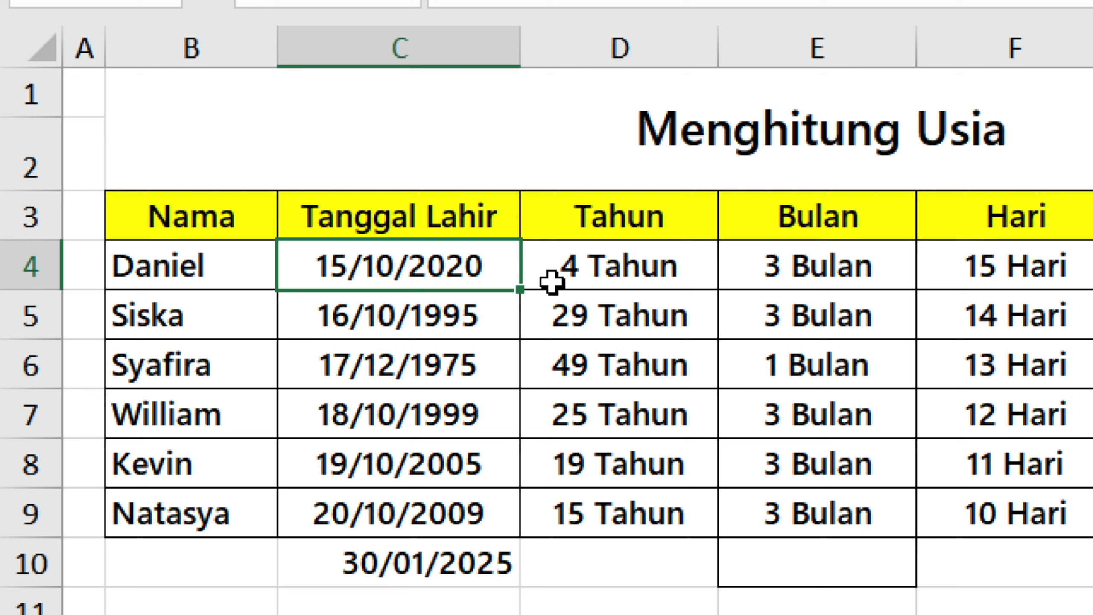
# Change the day and month of the birth date in C4, keeping its year.
pyautogui.click(607, 278)
pyautogui.doubleClick(337, 253)
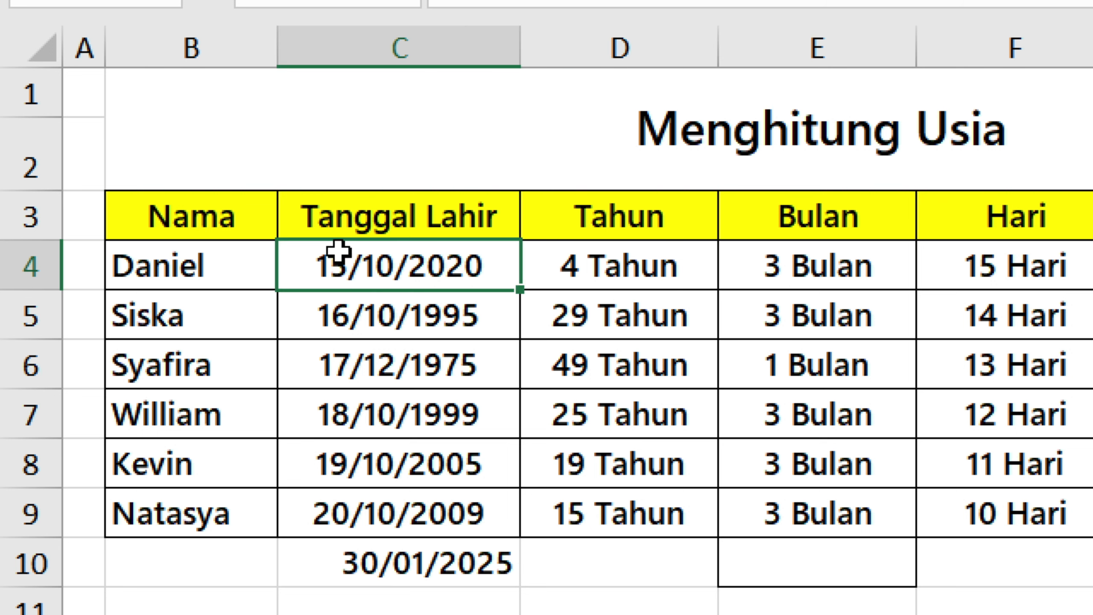
pyautogui.press('BackSpace')
pyautogui.press('BackSpace')
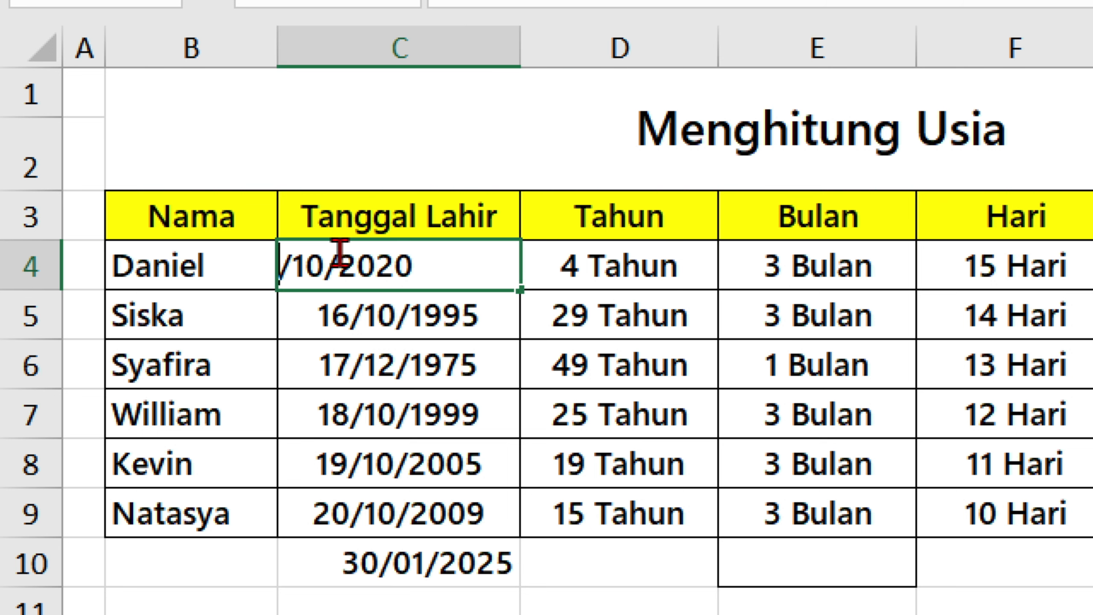
pyautogui.write('21')
pyautogui.press('Right')
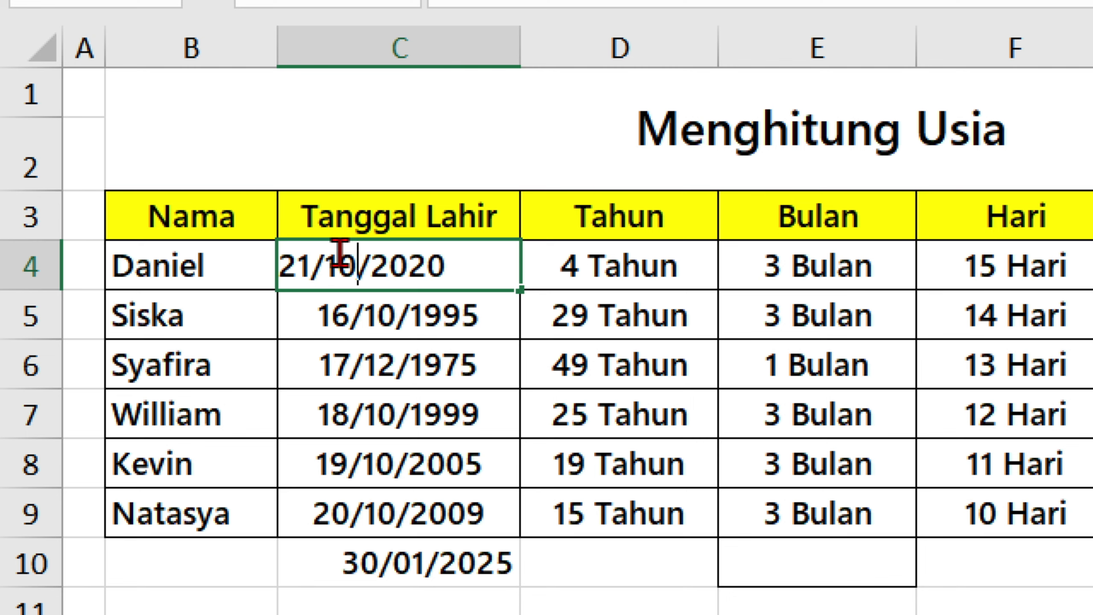
pyautogui.press('BackSpace')
pyautogui.write('1')
pyautogui.hotkey('ctrl', 'Return')
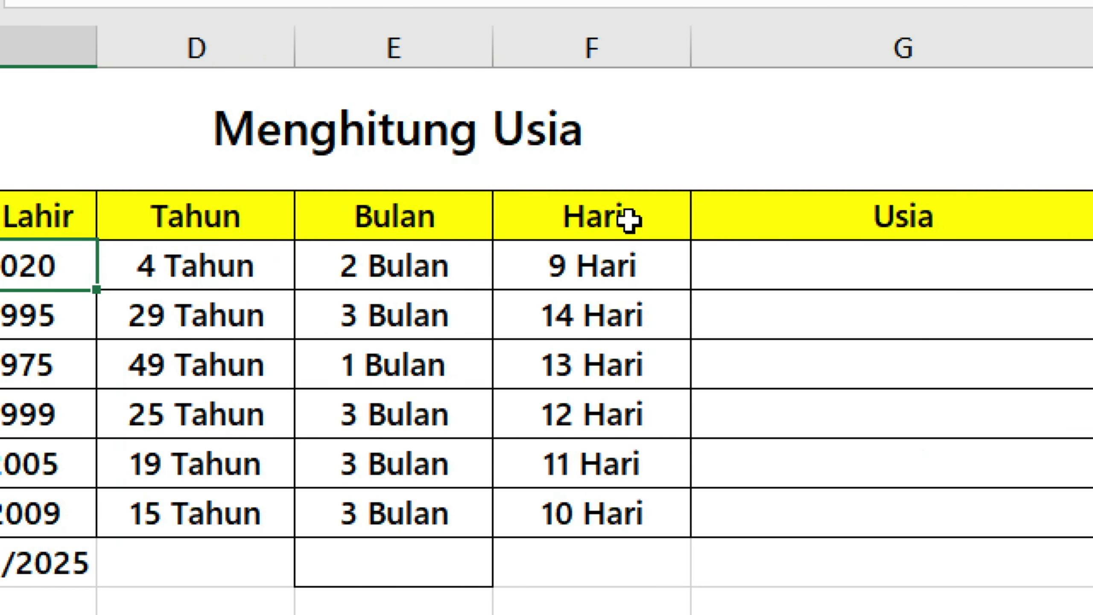
# Enter the formula =TEXTJOIN(" ";FALSE;D4:F4) in G4, the first cell of the Usia column.
pyautogui.click(732, 262)
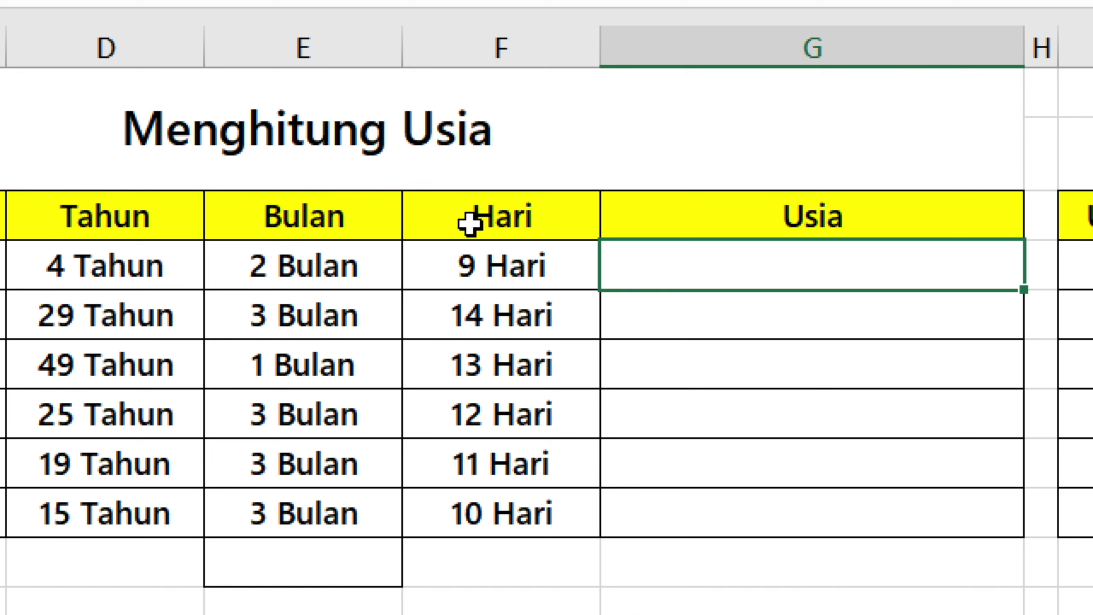
pyautogui.click(453, 244)
pyautogui.click(327, 244)
pyautogui.click(163, 283)
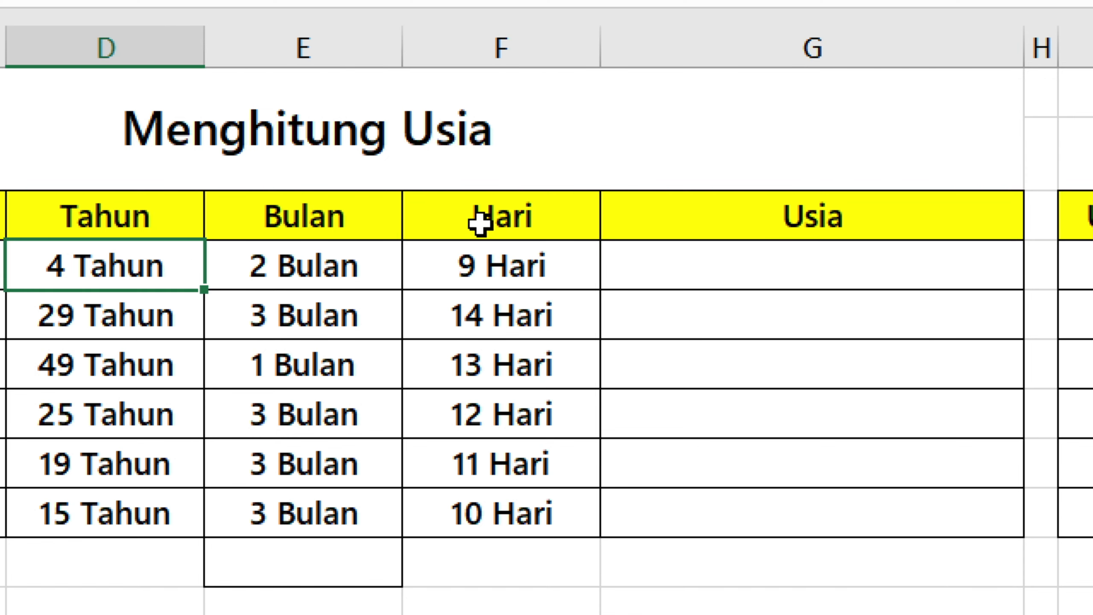
pyautogui.click(680, 260)
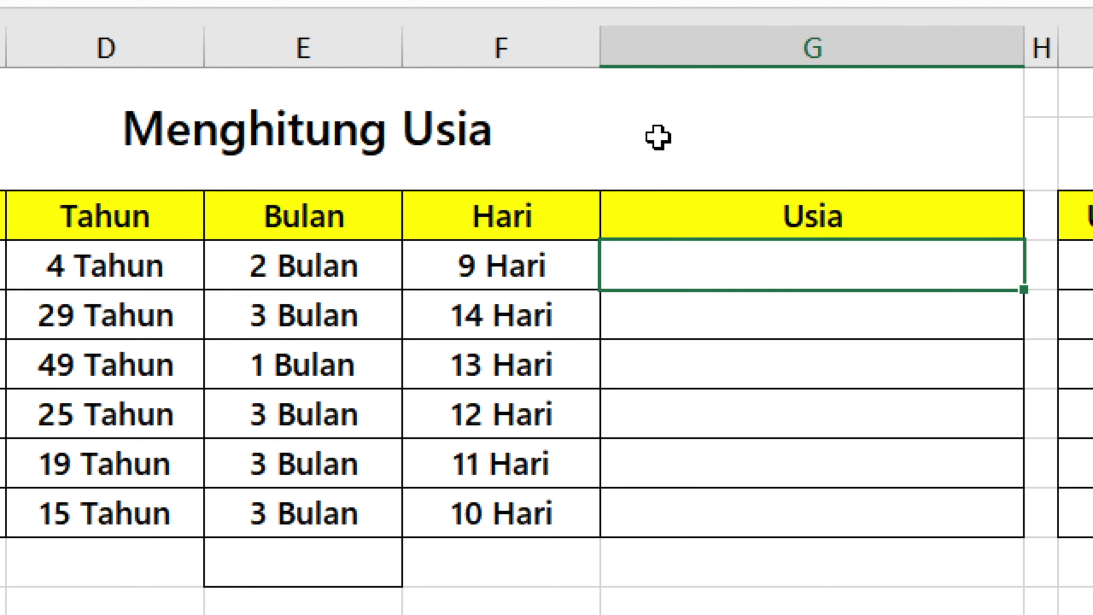
pyautogui.write('=textj')
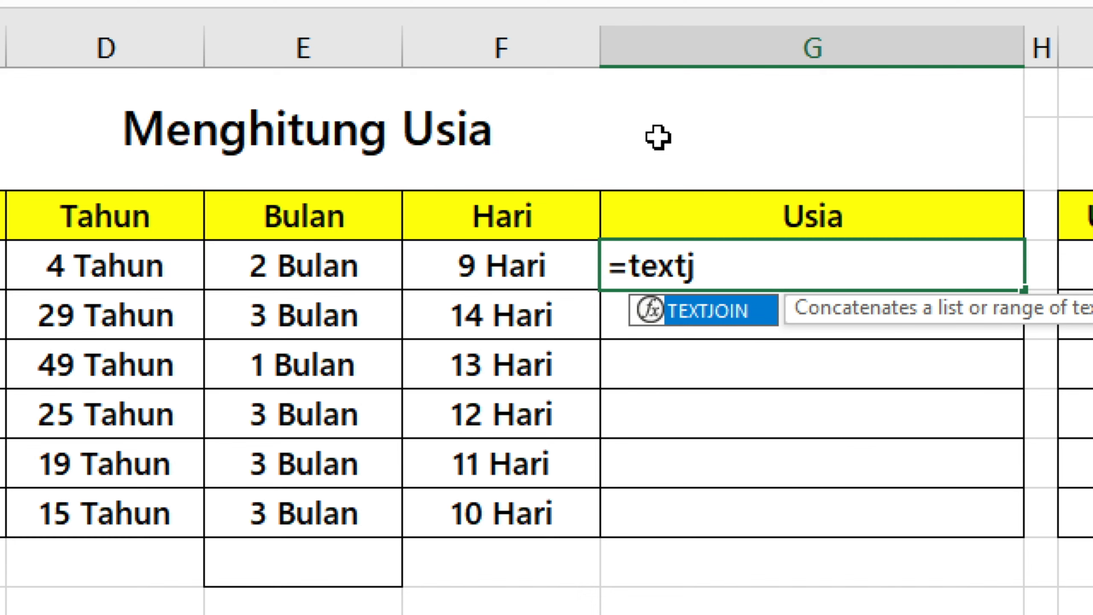
pyautogui.write('oin')
pyautogui.press('Tab')
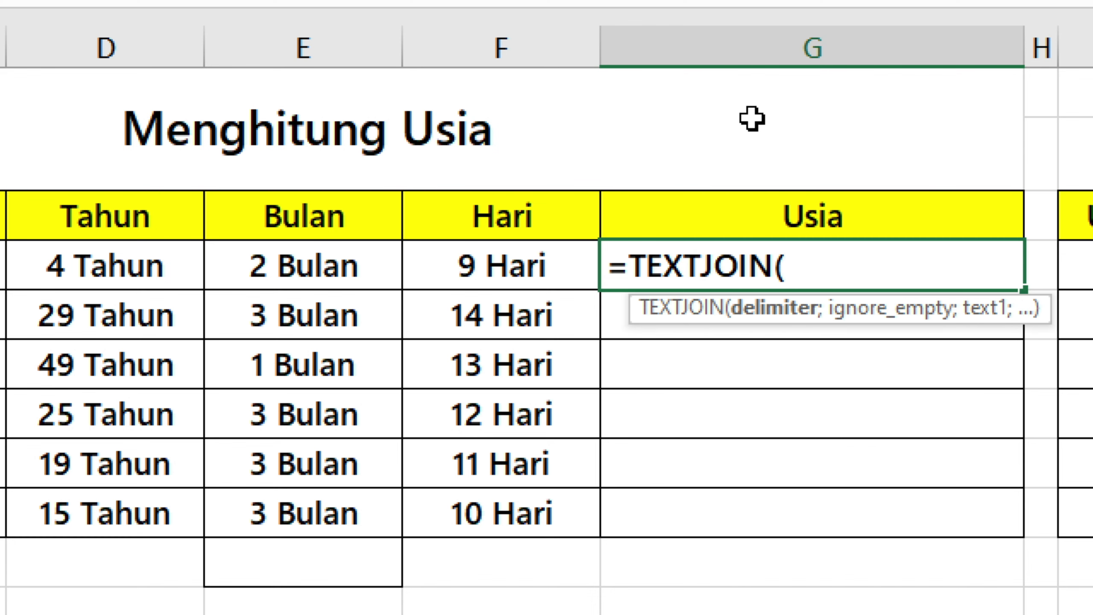
pyautogui.write('" ";')
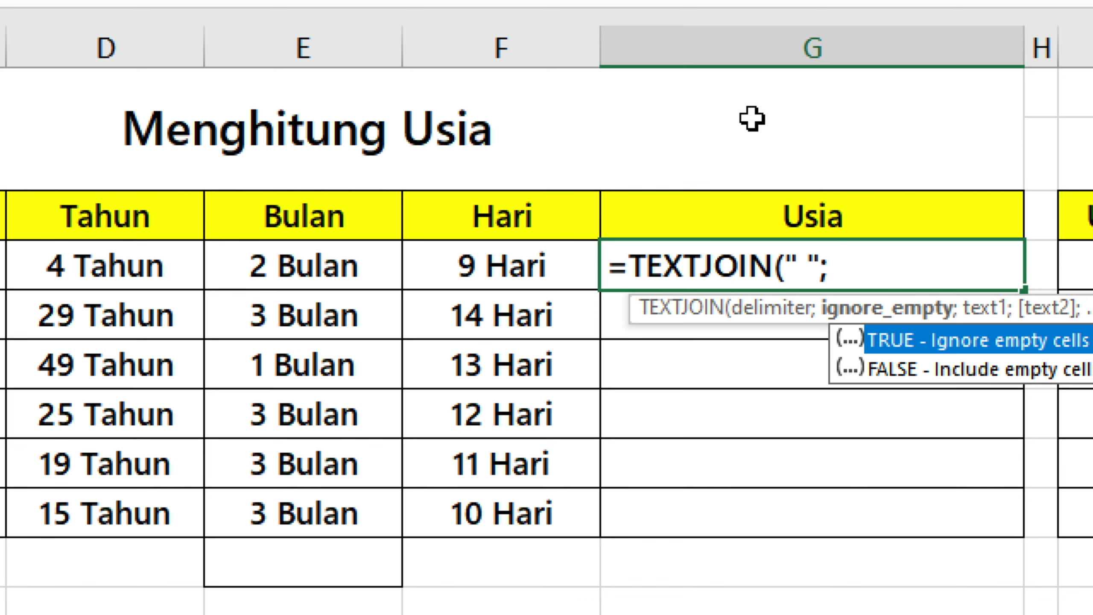
pyautogui.write('FALSE;')
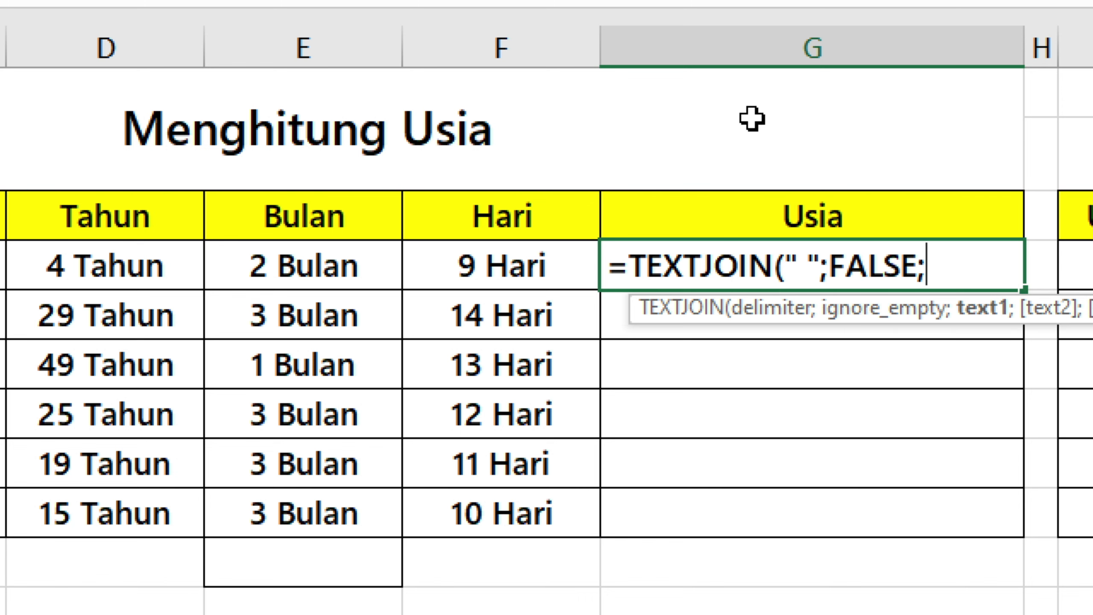
pyautogui.moveTo(155, 262); pyautogui.dragTo(488, 247)
pyautogui.write(')')
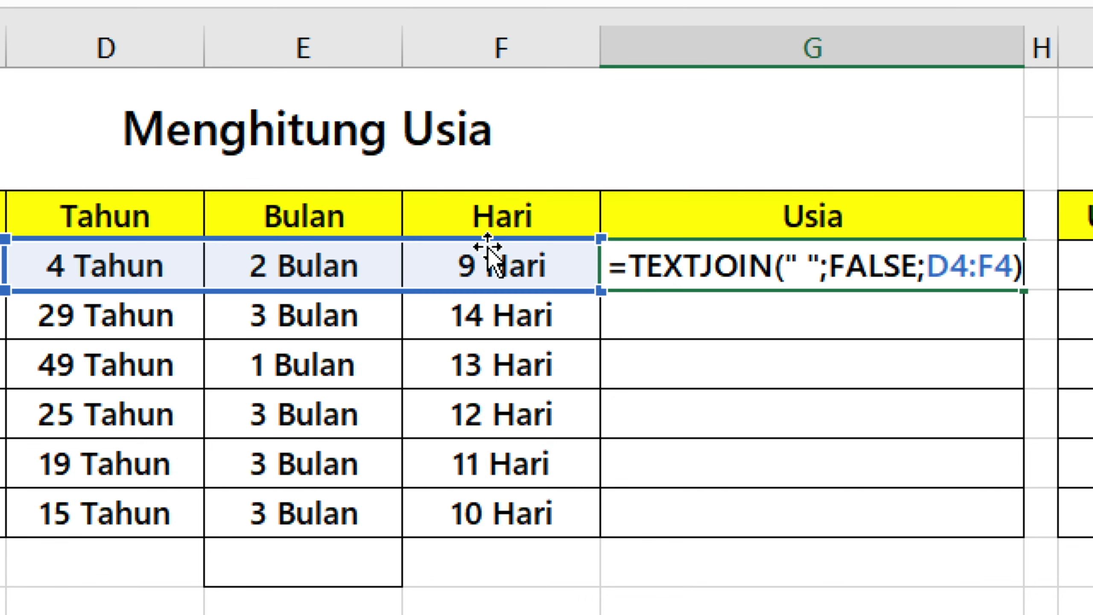
pyautogui.hotkey('ctrl', 'Return')
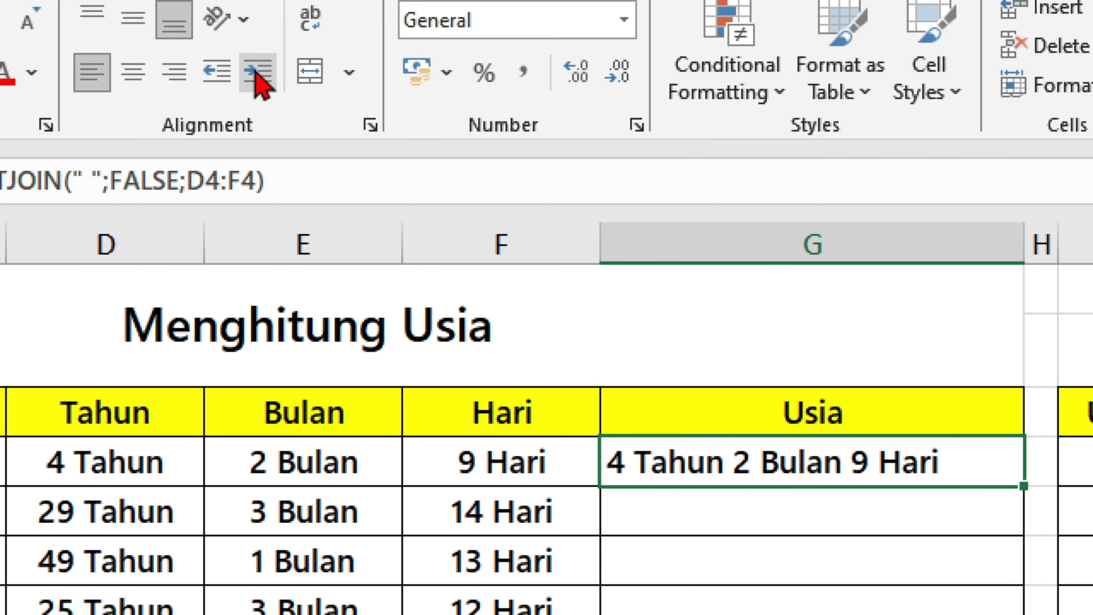
# Center the content of G4 horizontally and fill its formula down the Usia column to G10.
pyautogui.click(127, 75)
pyautogui.doubleClick(1020, 282)
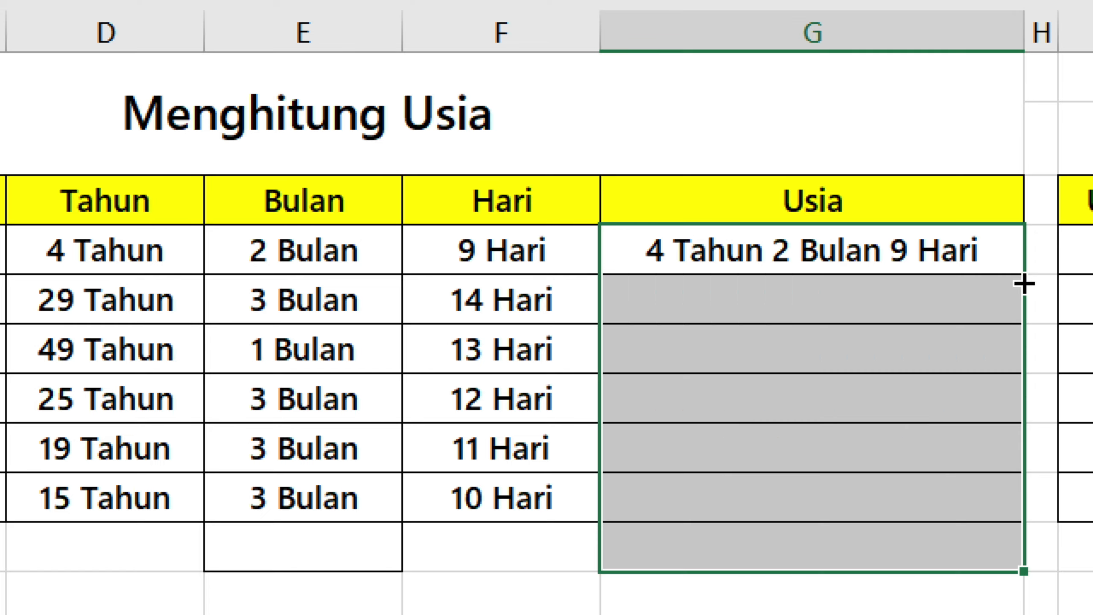
pyautogui.click(912, 284)
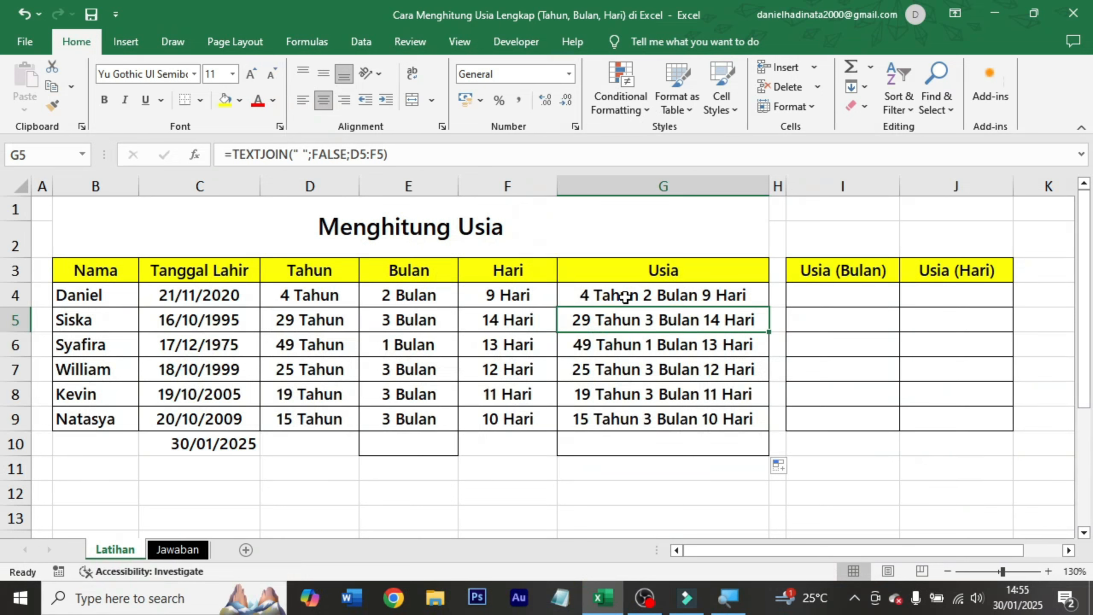
pyautogui.click(348, 302)
pyautogui.click(423, 299)
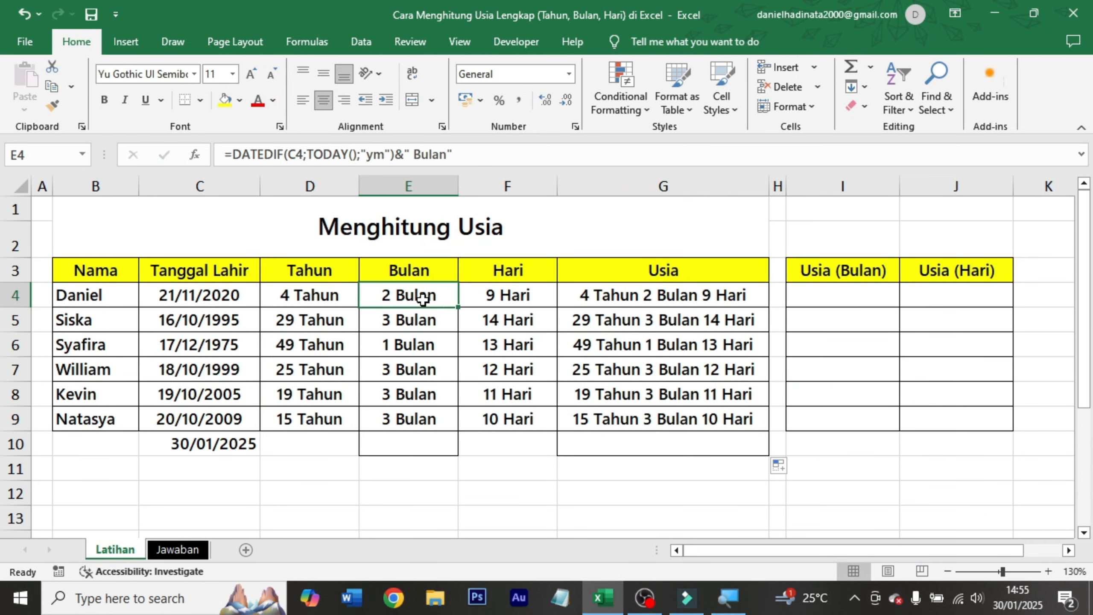
pyautogui.click(491, 295)
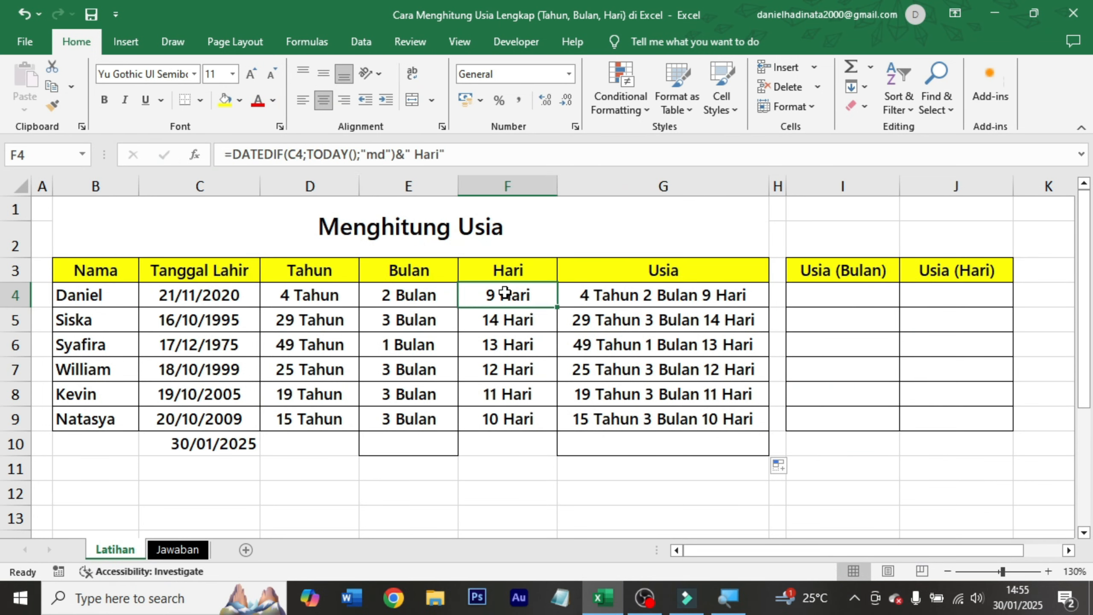
# Enter the formula =DATEDIF(C4;TODAY();"m")&" Bulan" in I4, the first cell of the Usia (Bulan) column.
pyautogui.click(833, 281)
pyautogui.click(845, 286)
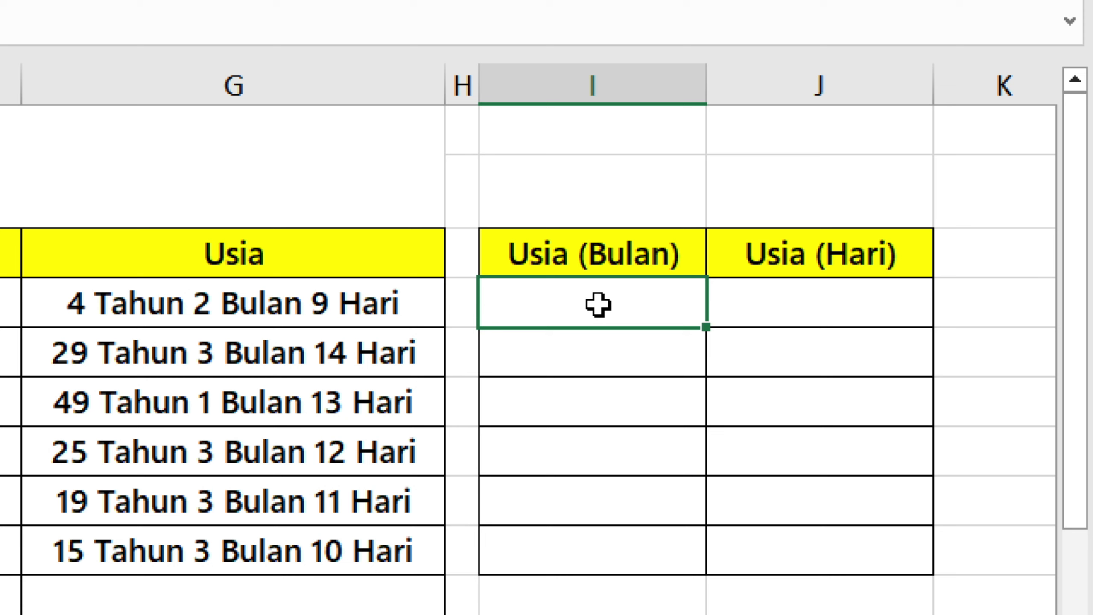
pyautogui.write('=')
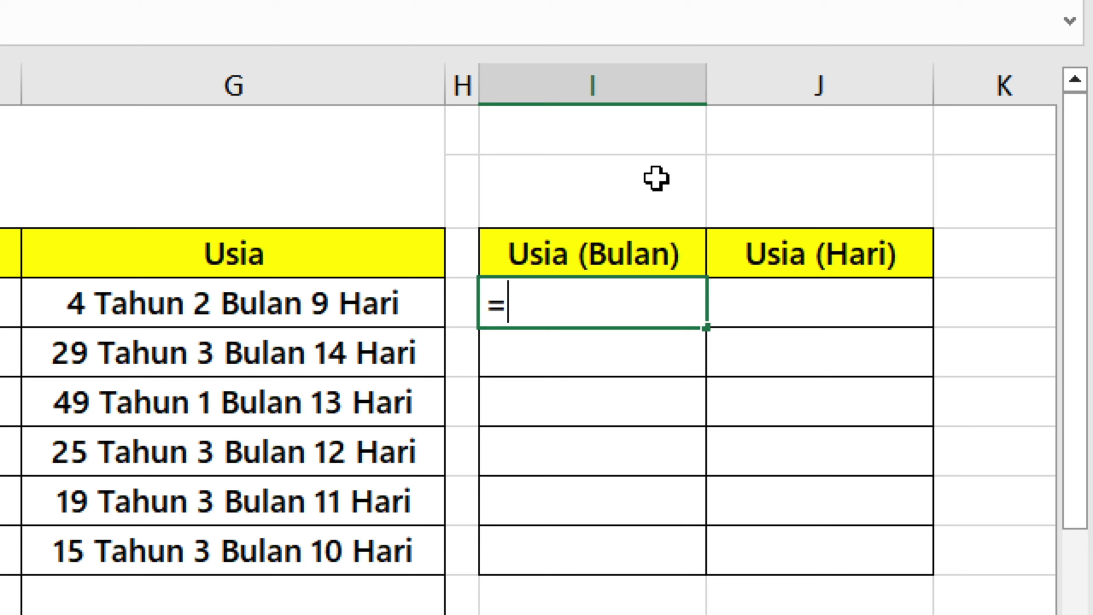
pyautogui.write('dat')
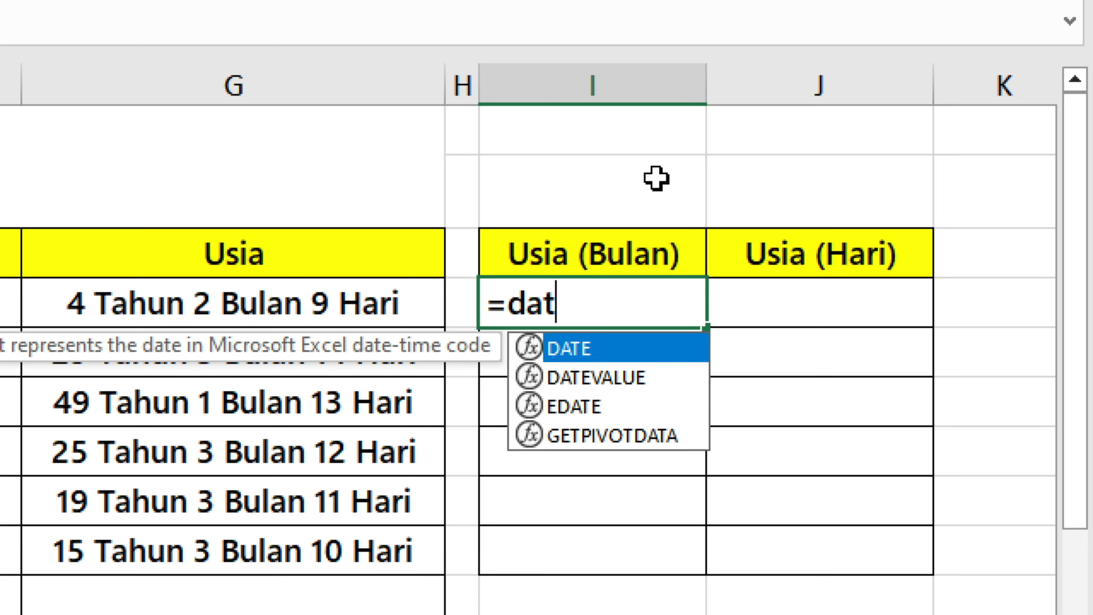
pyautogui.write('edif(')
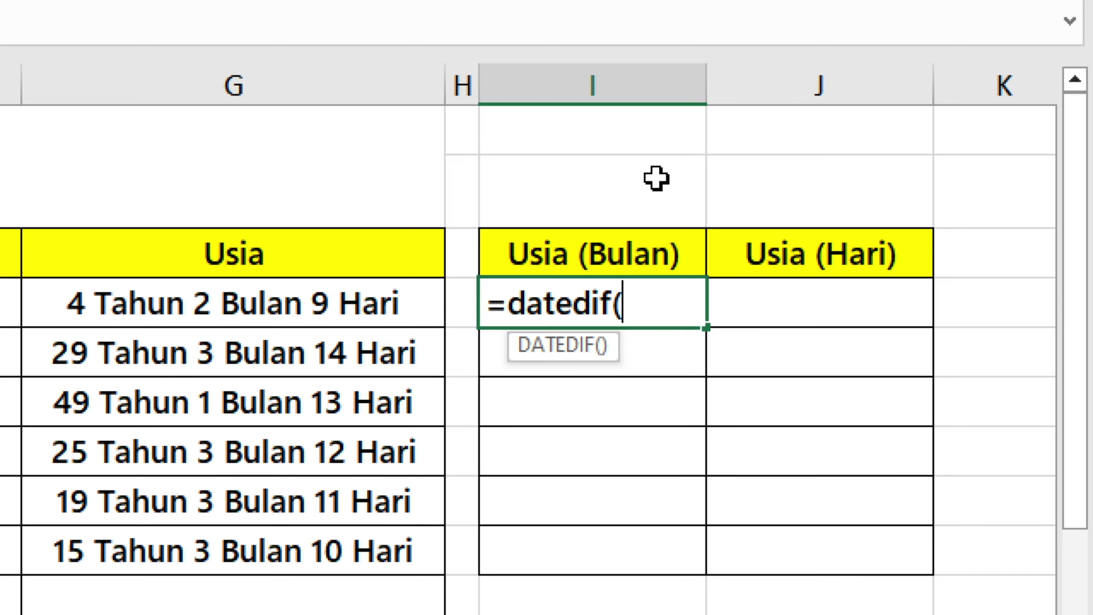
pyautogui.click(271, 313)
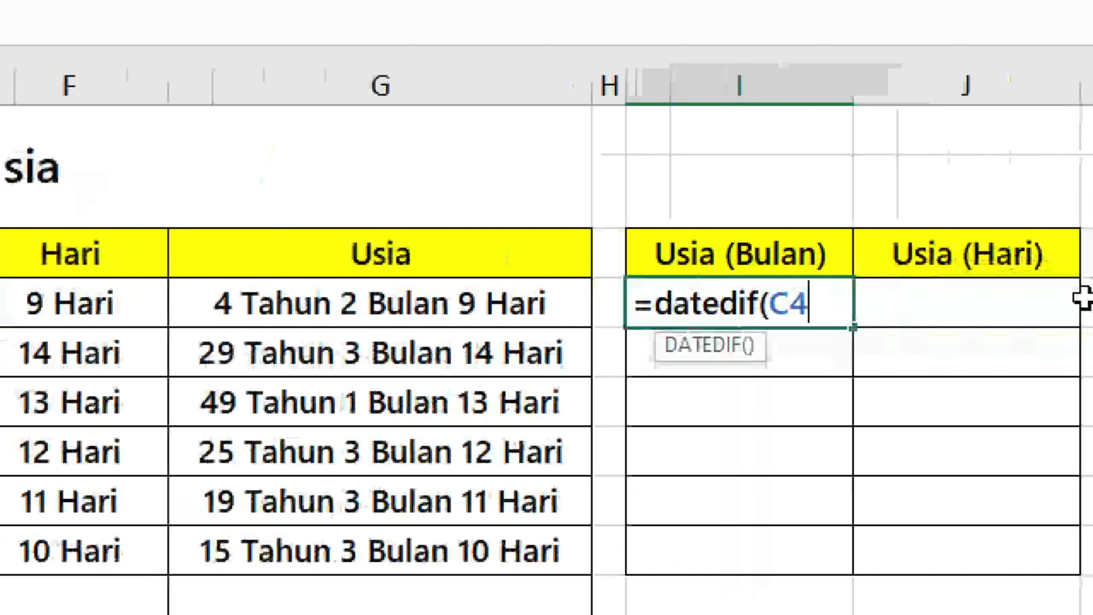
pyautogui.write(';')
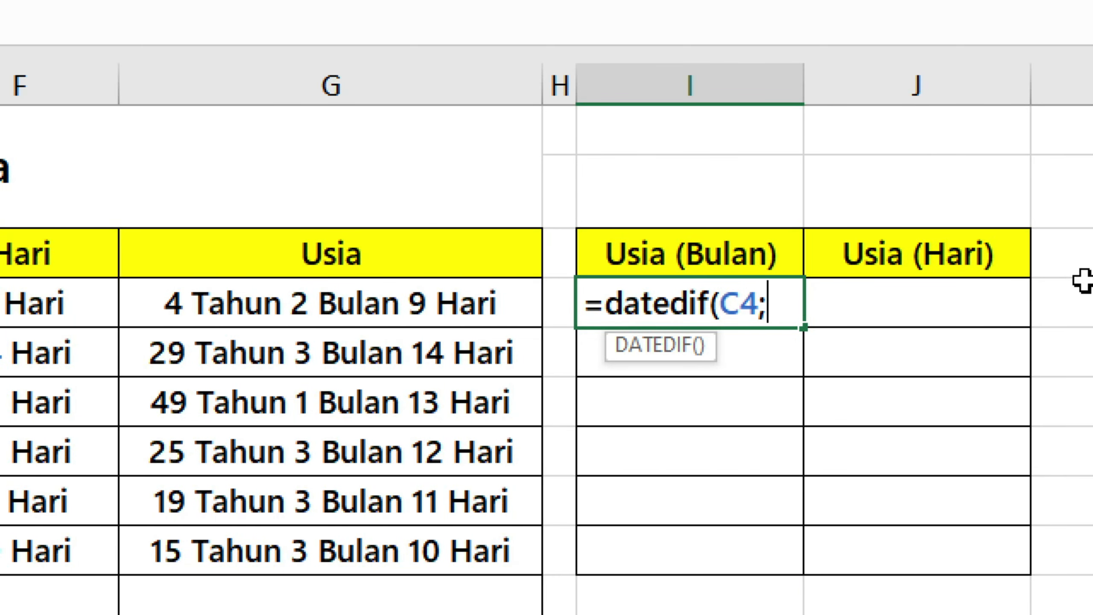
pyautogui.write('toda')
pyautogui.press('Tab')
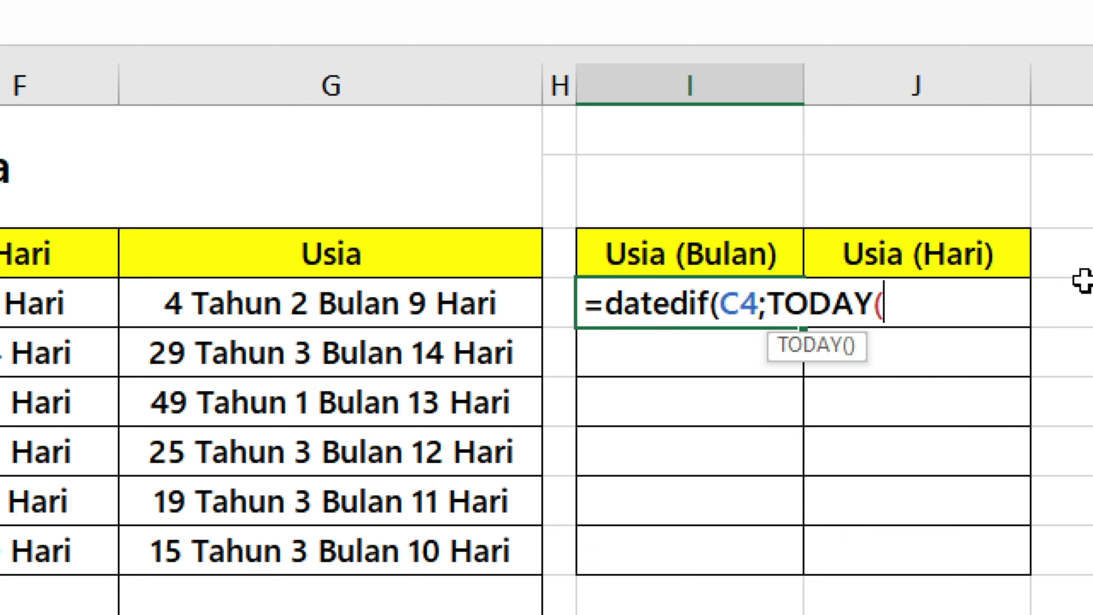
pyautogui.write(');')
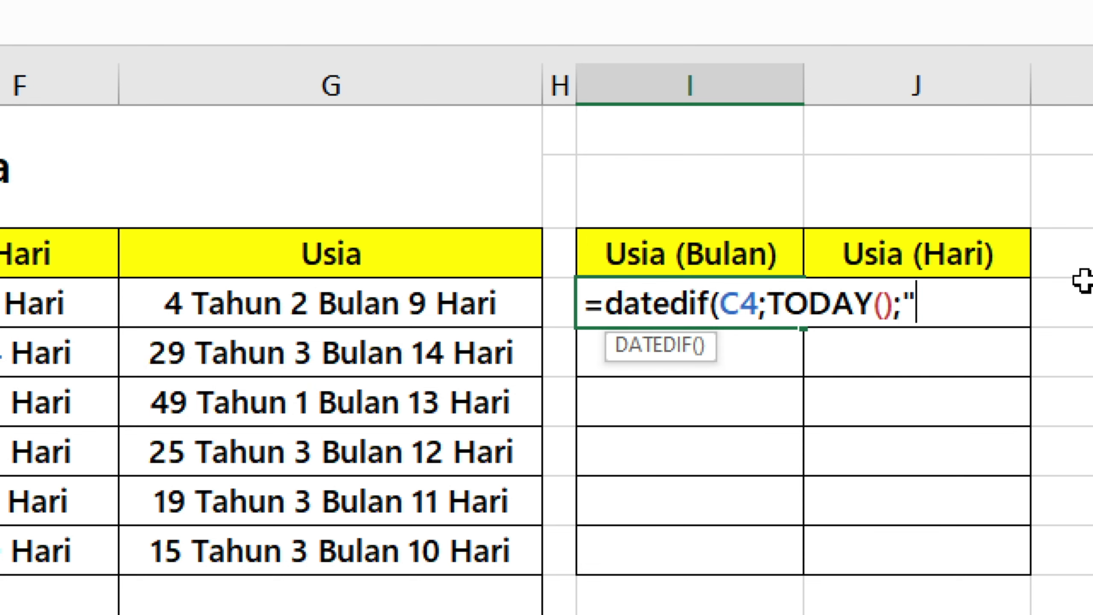
pyautogui.write('"m')
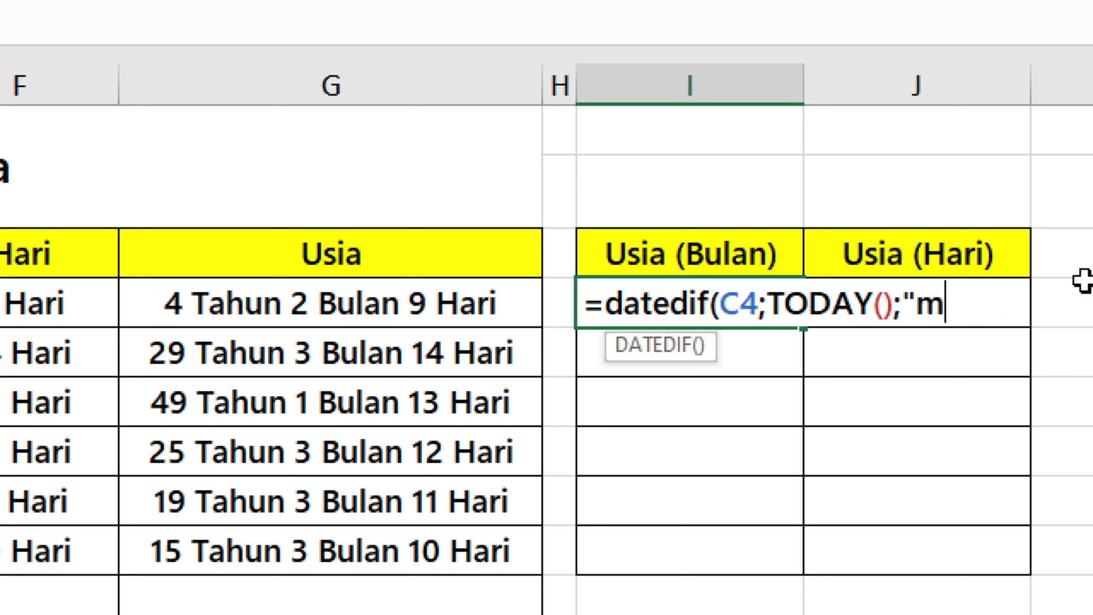
pyautogui.write('")&')
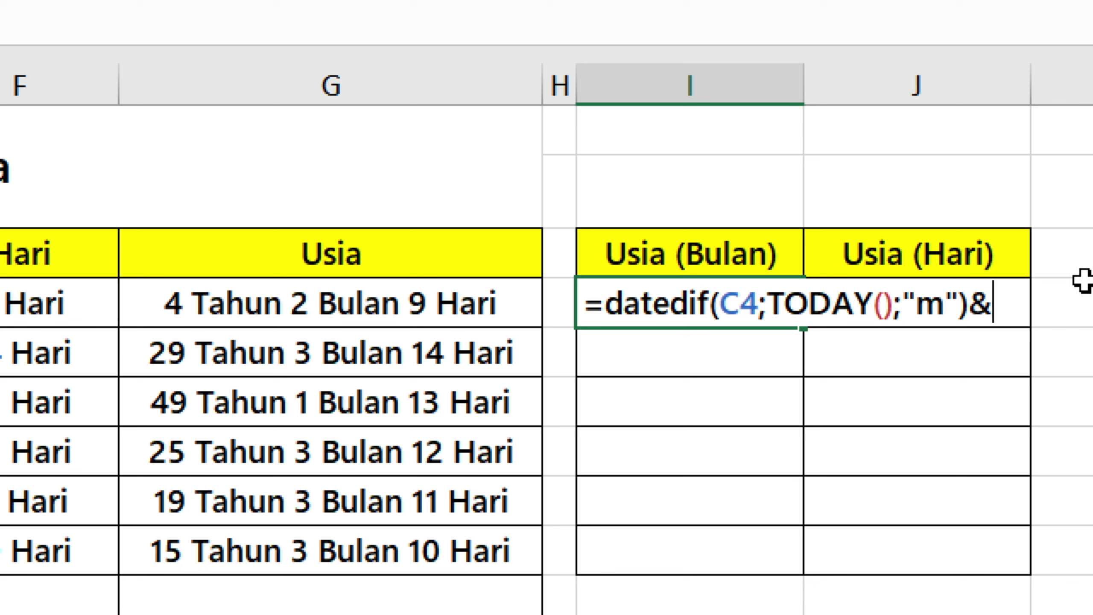
pyautogui.write('" Bulan')
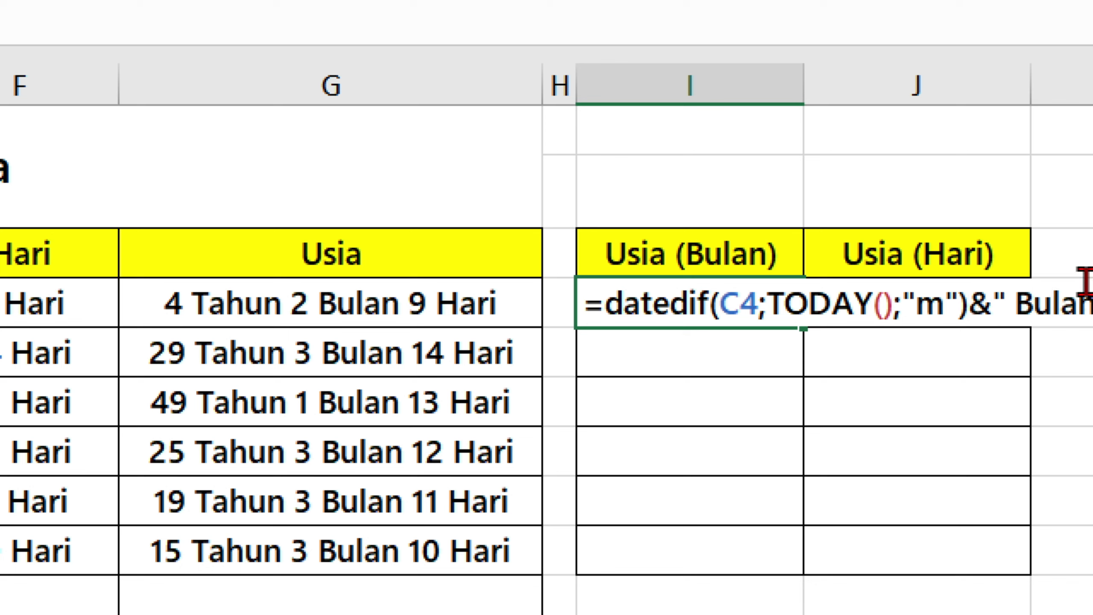
pyautogui.press('Return')
# Center the content of I4 horizontally and fill its formula down the Usia (Bulan) column to I9.
pyautogui.click(627, 305)
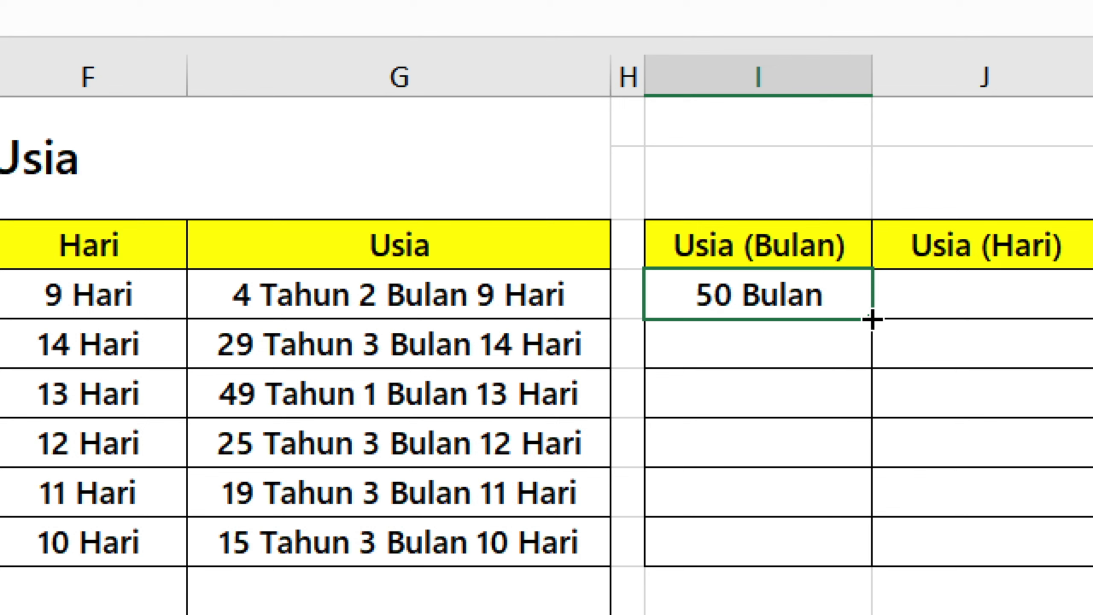
pyautogui.moveTo(870, 318); pyautogui.dragTo(851, 549)
pyautogui.click(918, 329)
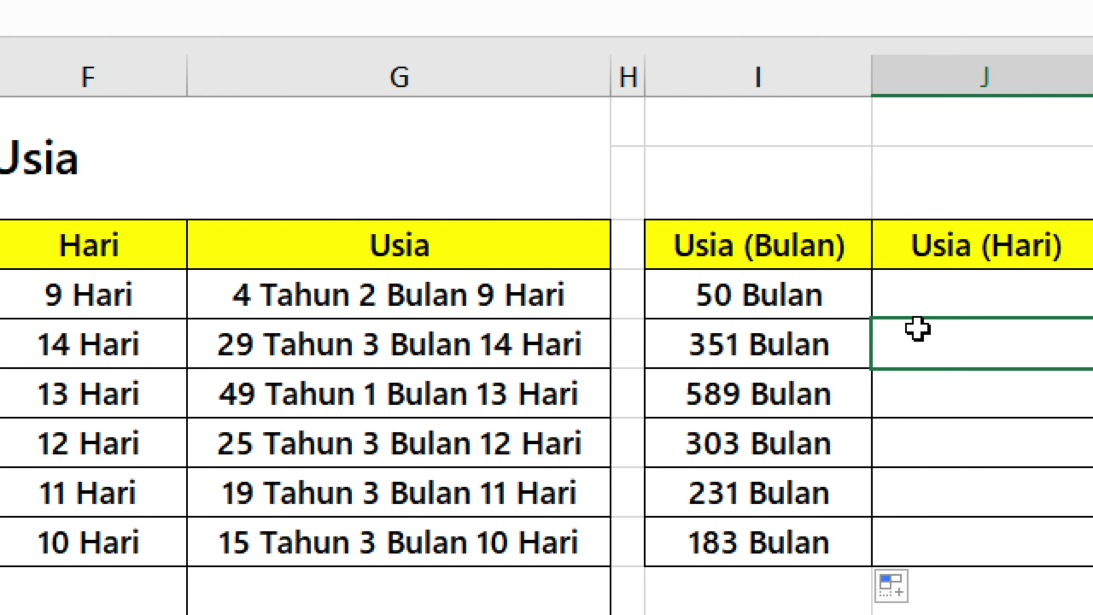
pyautogui.click(801, 349)
pyautogui.click(800, 402)
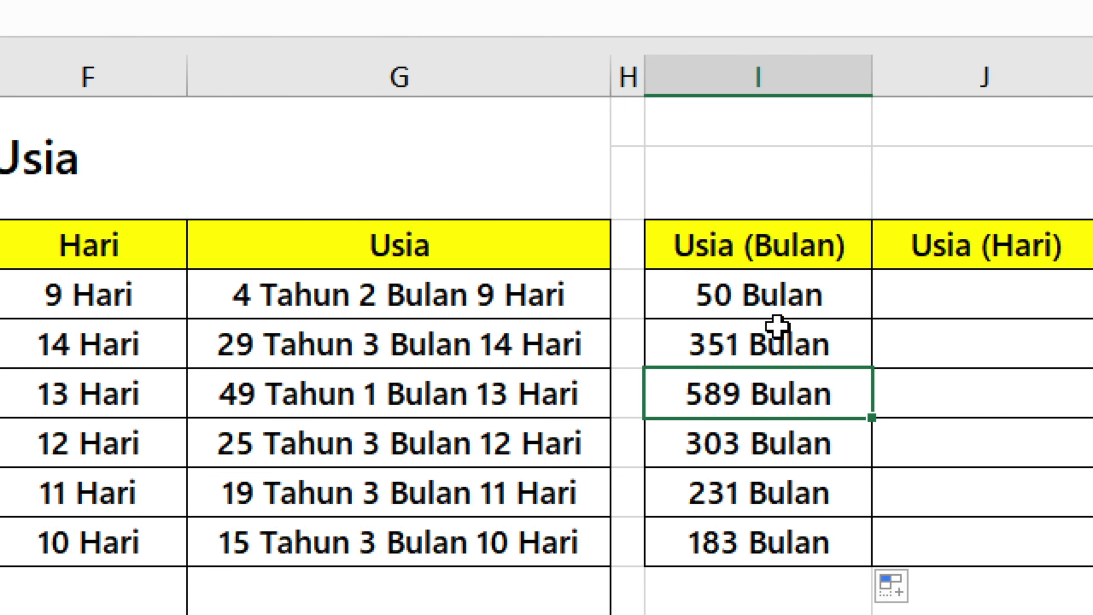
# Copy the formula text of I4 with its references unchanged into J4, the first cell of the Usia (Hari) column.
pyautogui.click(1001, 306)
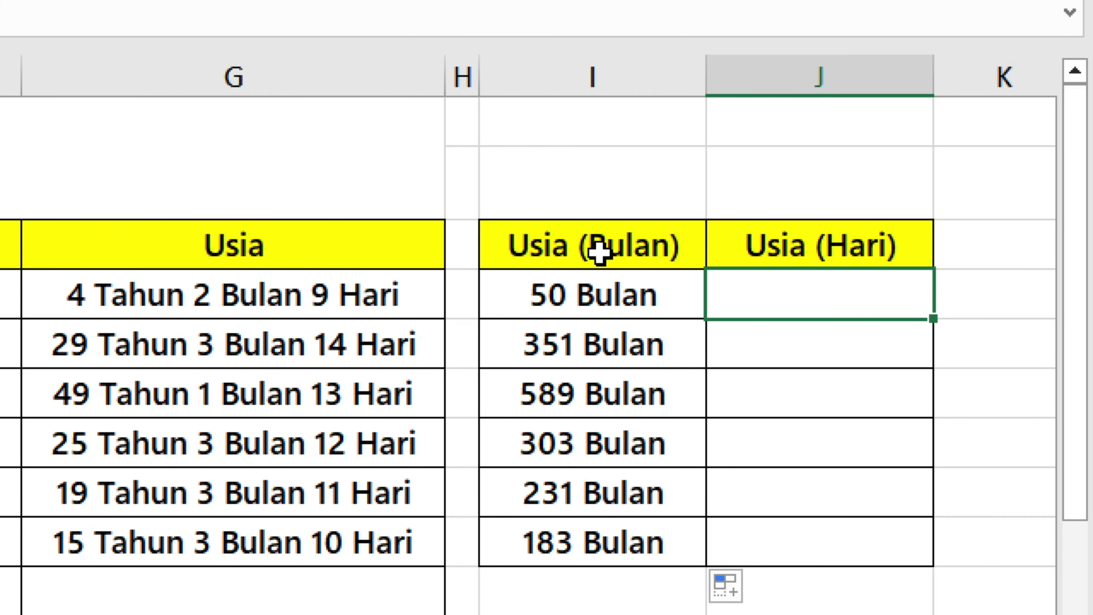
pyautogui.click(609, 279)
pyautogui.moveTo(540, 310); pyautogui.dragTo(73, 283)
pyautogui.hotkey('ctrl', 'c')
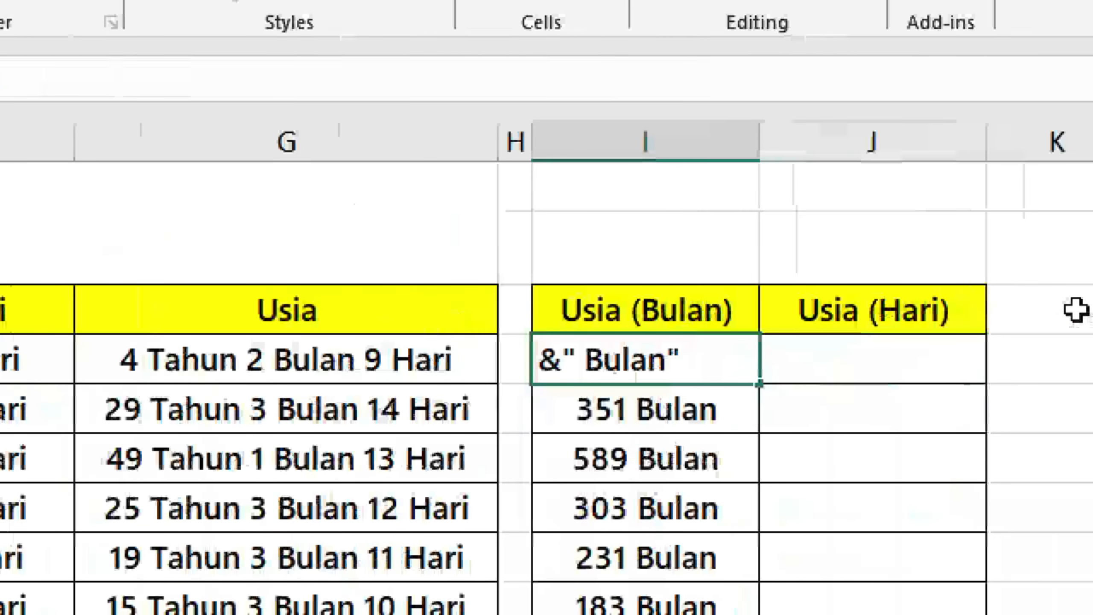
pyautogui.click(834, 345)
pyautogui.press('Escape')
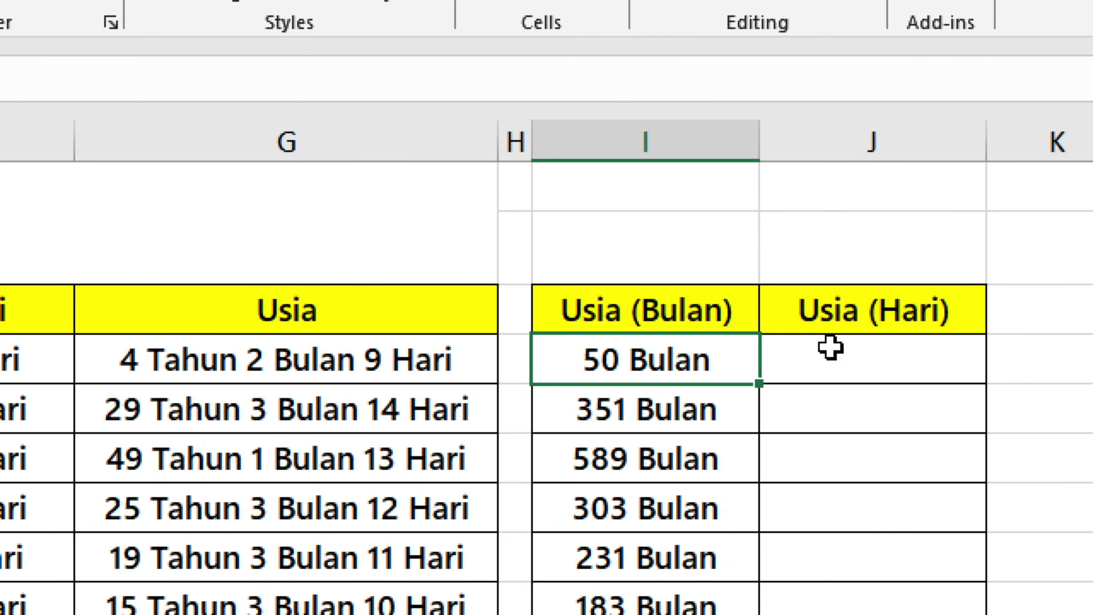
pyautogui.click(830, 348)
pyautogui.hotkey('ctrl', 'v')
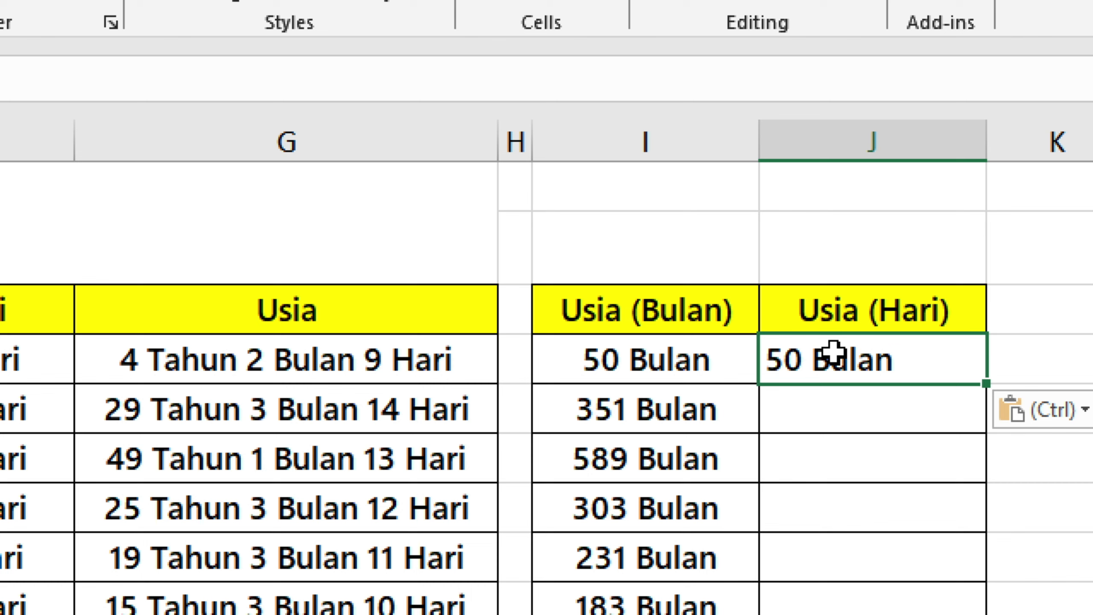
# Change the formula in J4 to =DATEDIF(C4;TODAY();"d")&" Hari" and center the cell's content horizontally.
pyautogui.doubleClick(833, 351)
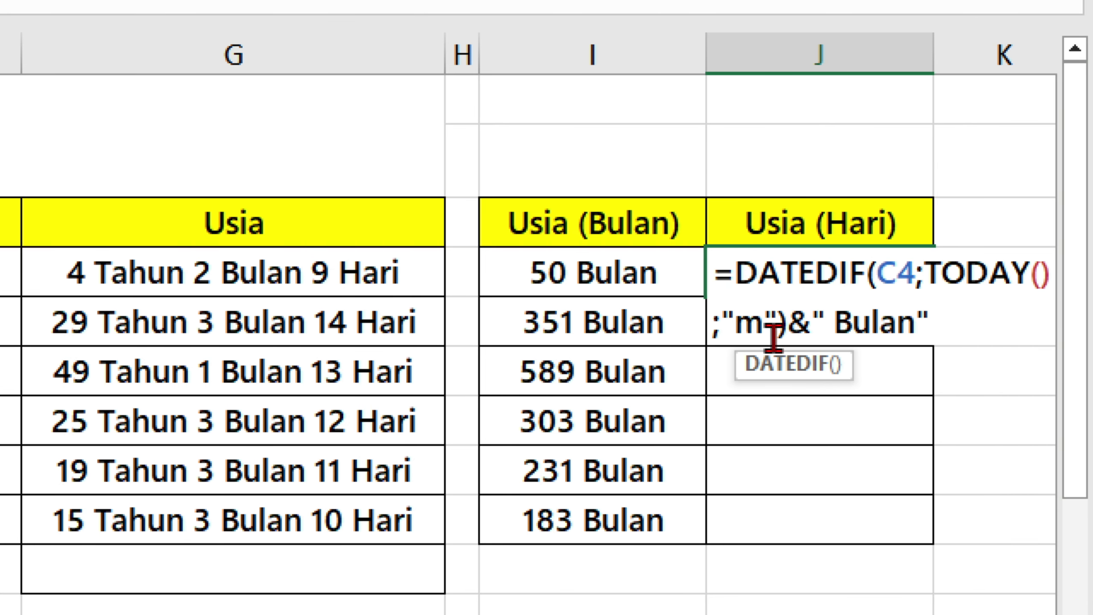
pyautogui.click(764, 320)
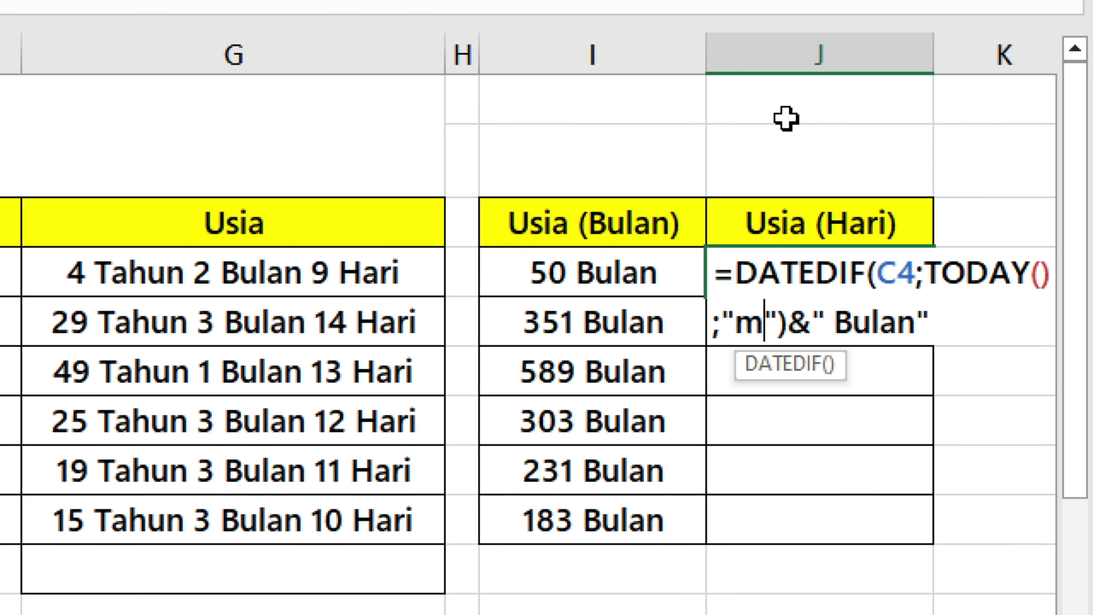
pyautogui.press('BackSpace')
pyautogui.write('d')
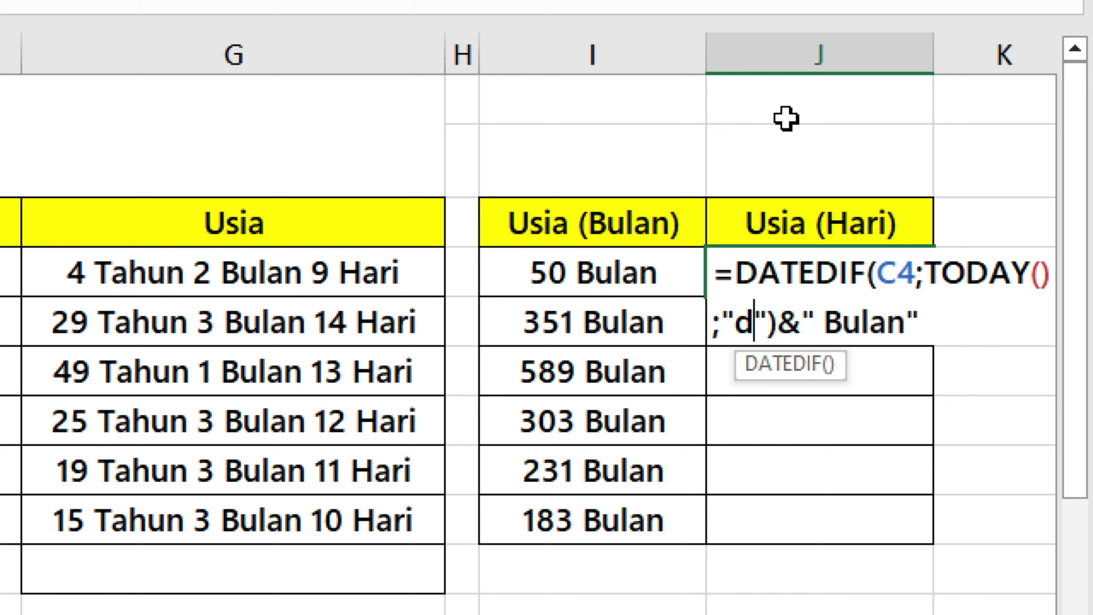
pyautogui.click(903, 323)
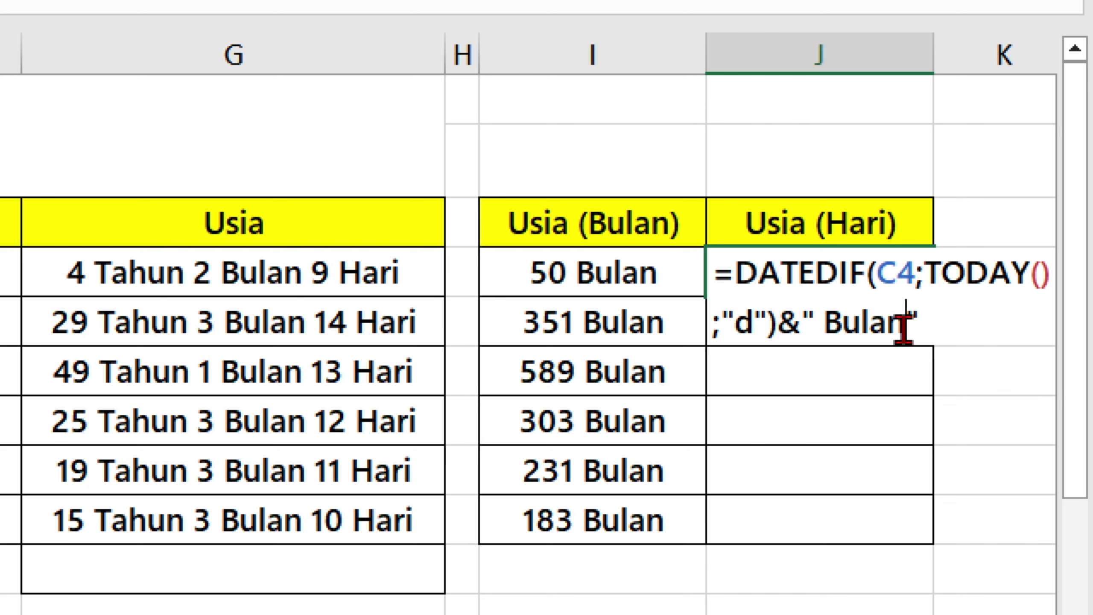
pyautogui.press('BackSpace')
pyautogui.press('BackSpace')
pyautogui.press('BackSpace')
pyautogui.press('BackSpace')
pyautogui.press('BackSpace')
pyautogui.write('Hari')
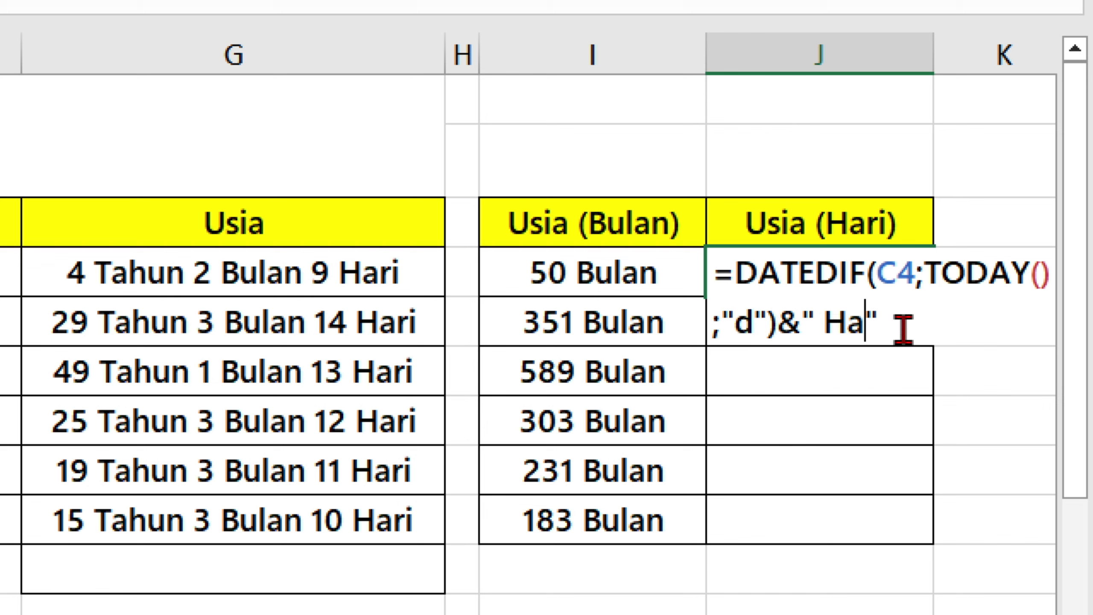
pyautogui.hotkey('ctrl', 'Return')
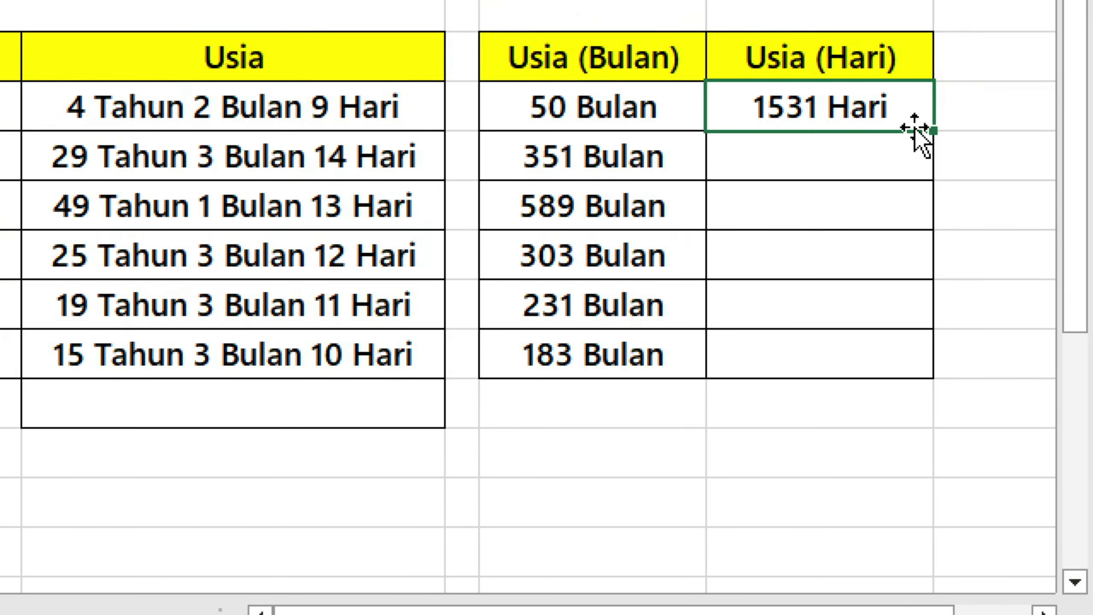
# Fill the J4 formula down the Usia (Hari) column to J9.
pyautogui.doubleClick(929, 131)
pyautogui.click(889, 109)
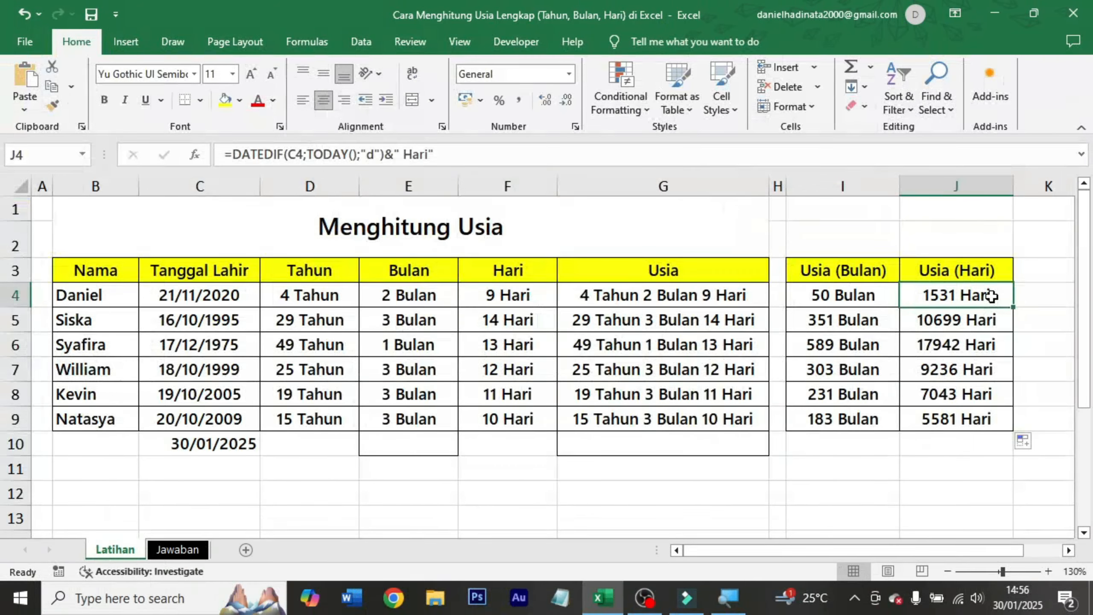
pyautogui.click(880, 301)
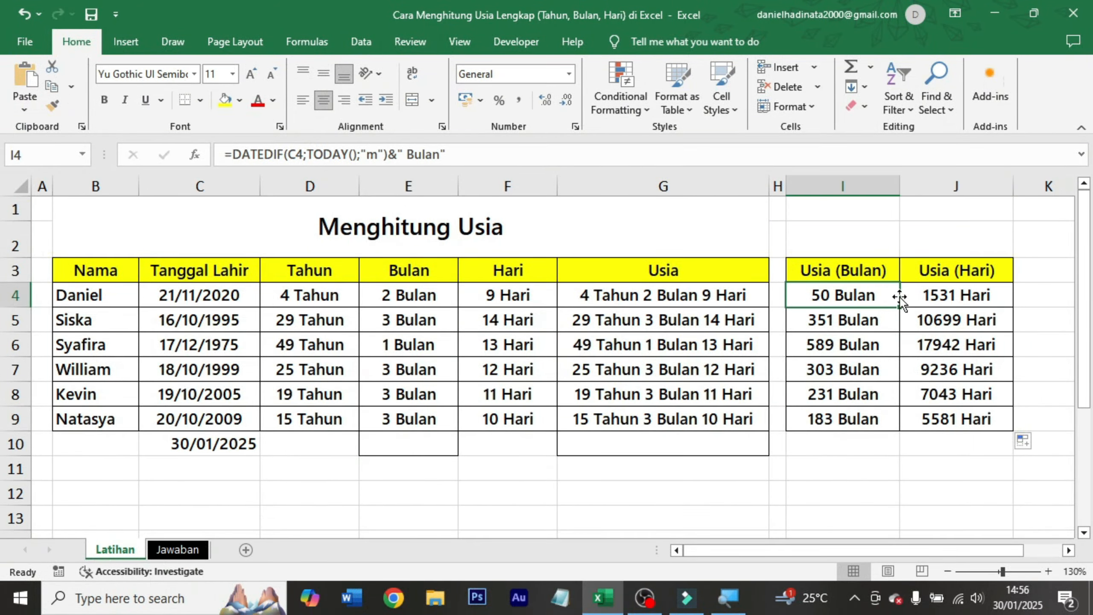
pyautogui.click(971, 293)
pyautogui.moveTo(321, 285); pyautogui.dragTo(635, 417)
pyautogui.click(671, 394)
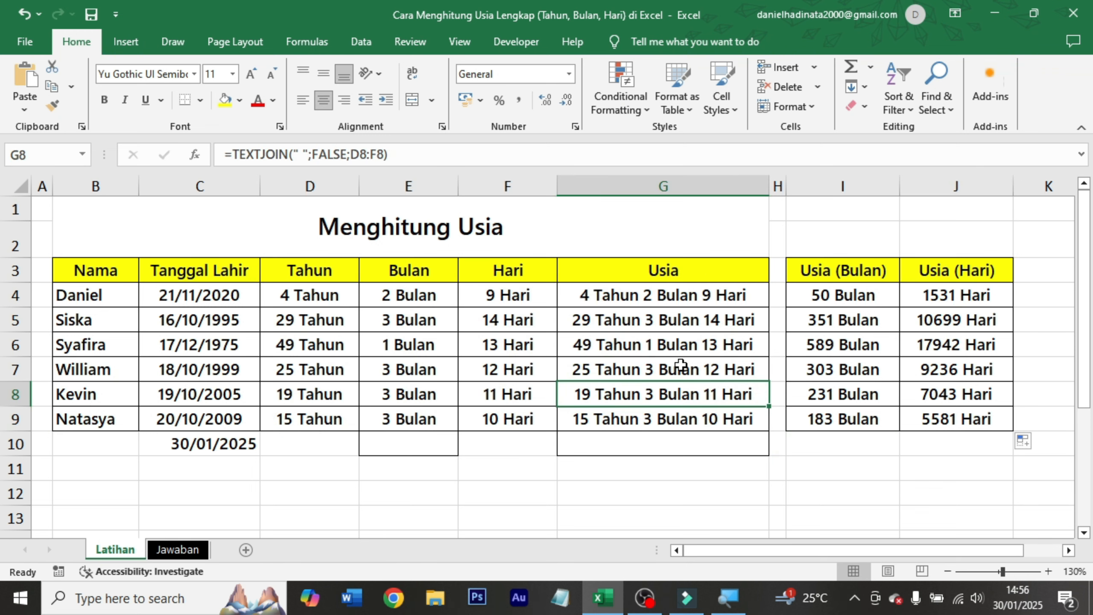